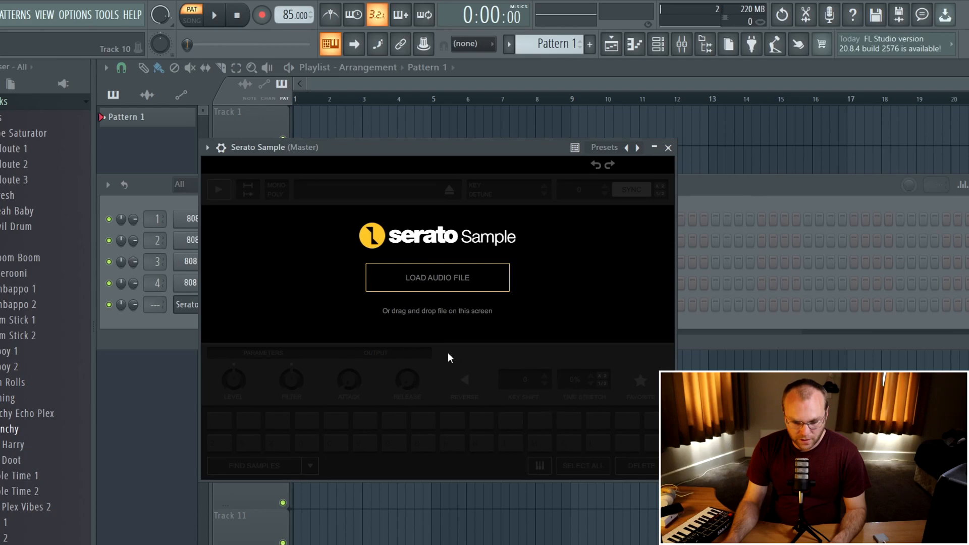
left_click(440, 277)
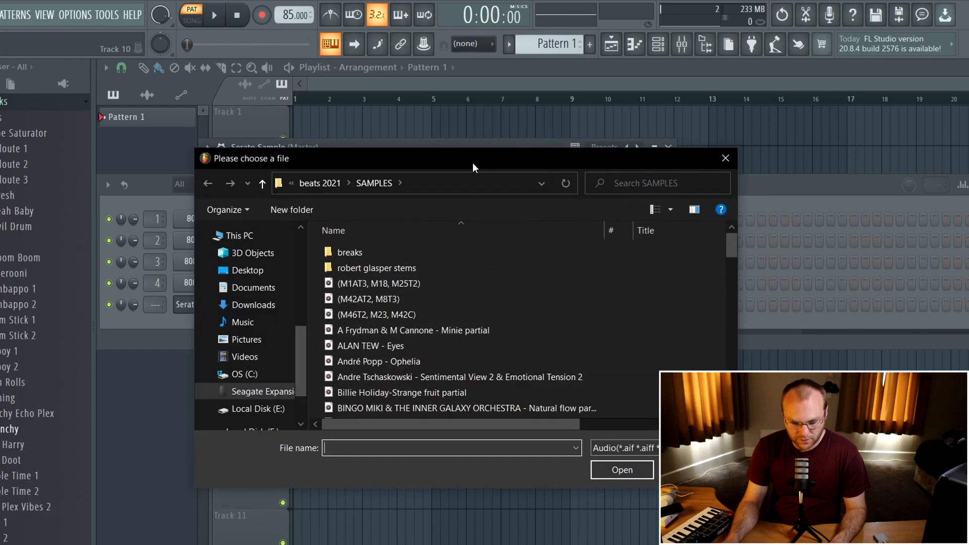
left_click_drag(472, 163, 492, 155)
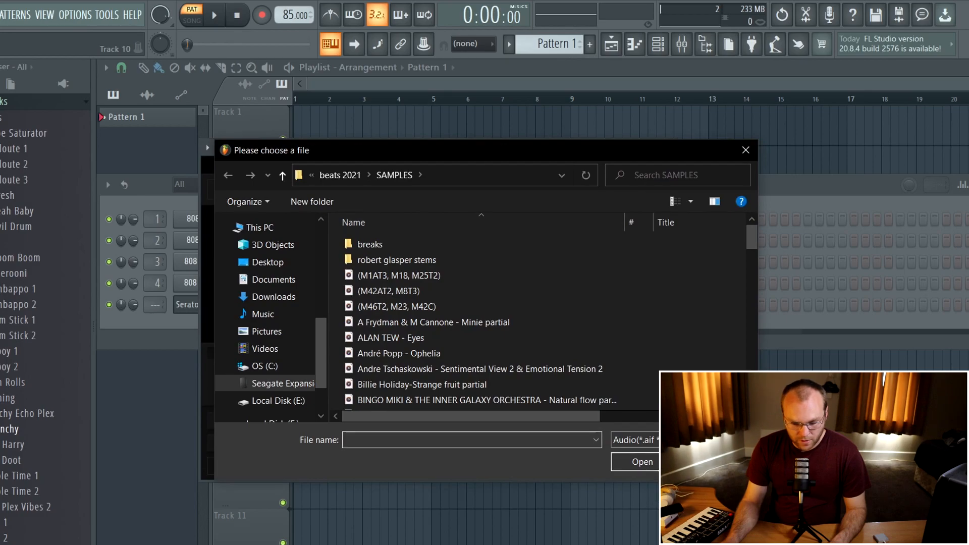
key("Escape")
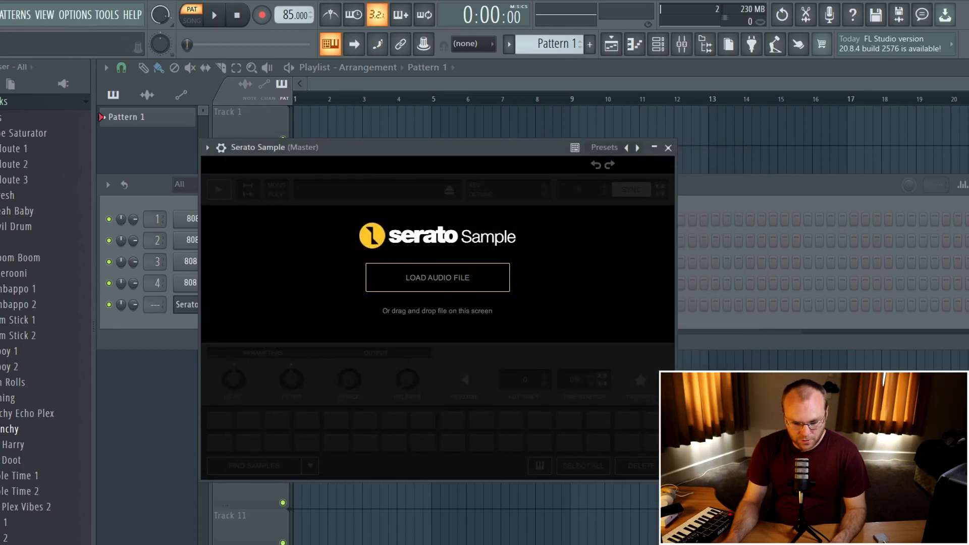
Step: Load the recent audio file Sylvia-Winter Heart from File Explorer into Serato Sample, and minimize File Explorer
key("super+e")
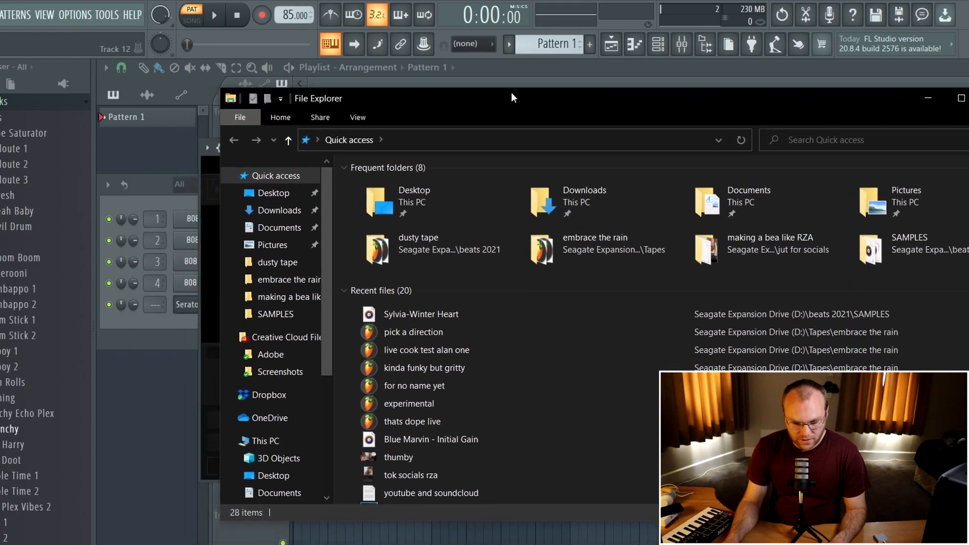
left_click_drag(510, 96, 607, 94)
left_click_drag(516, 311, 263, 334)
left_click_drag(695, 99, 559, 124)
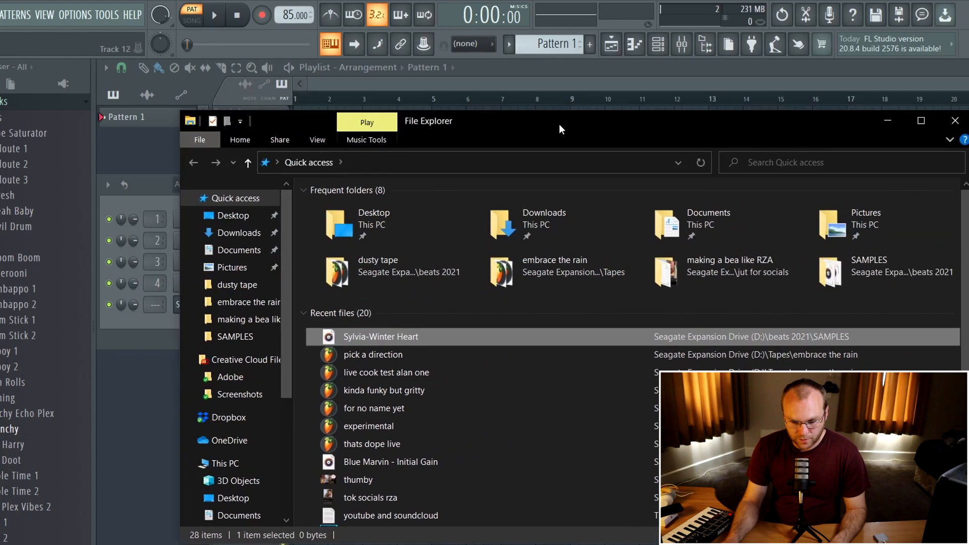
left_click(888, 120)
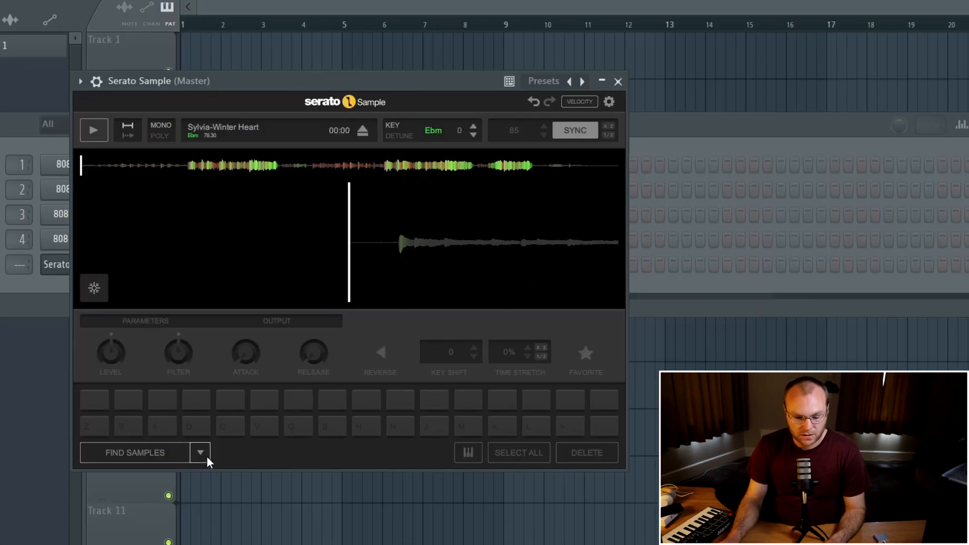
Step: Fill the pads with automatically detected cue points using Find Samples
left_click(201, 454)
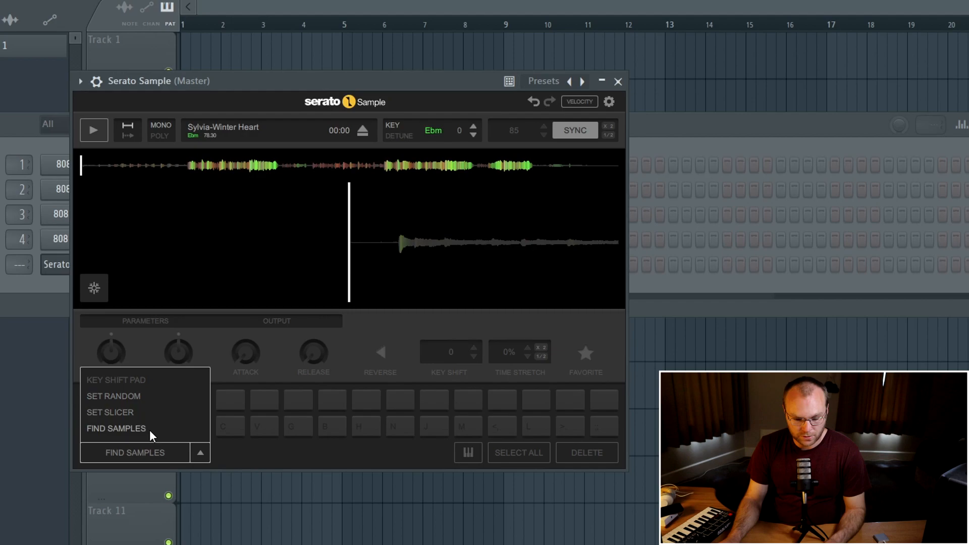
left_click(149, 453)
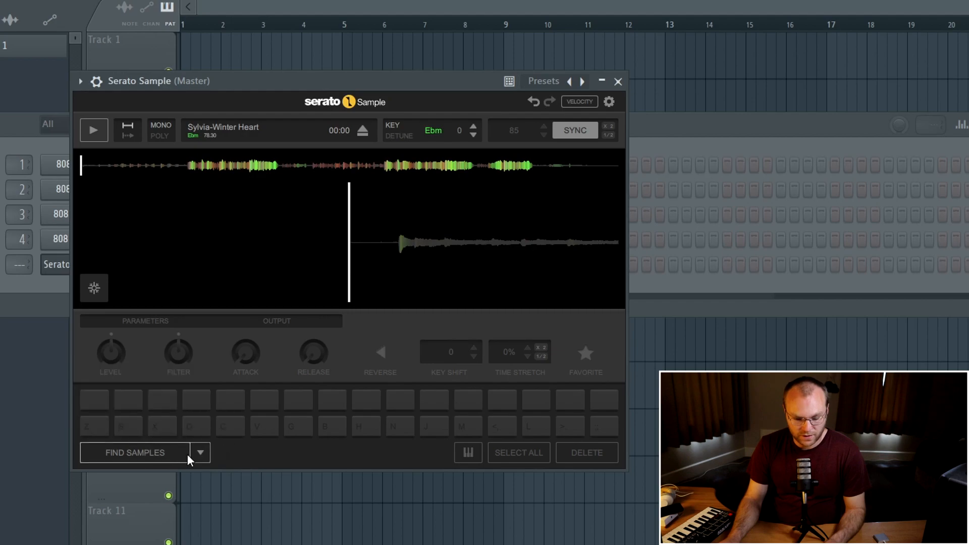
left_click(161, 460)
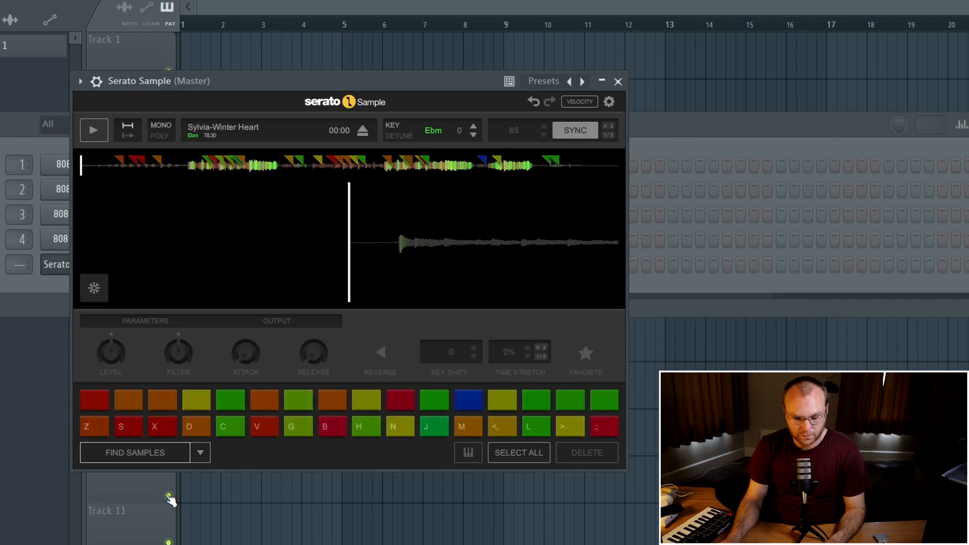
Step: Examine the automatically found cue points along the waveform from the start to about 00:42
left_click_drag(485, 290, 266, 293)
left_click_drag(441, 290, 279, 292)
mouse_move(415, 282)
left_mouse_down()
mouse_move(314, 279)
mouse_move(358, 280)
left_mouse_up()
left_click_drag(456, 280, 325, 292)
left_click_drag(399, 293, 356, 293)
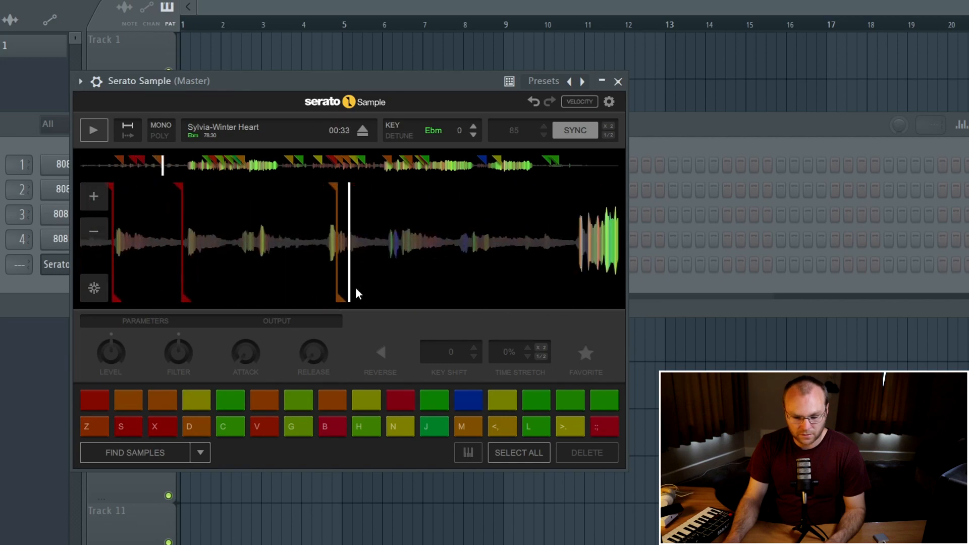
left_click_drag(495, 278, 410, 281)
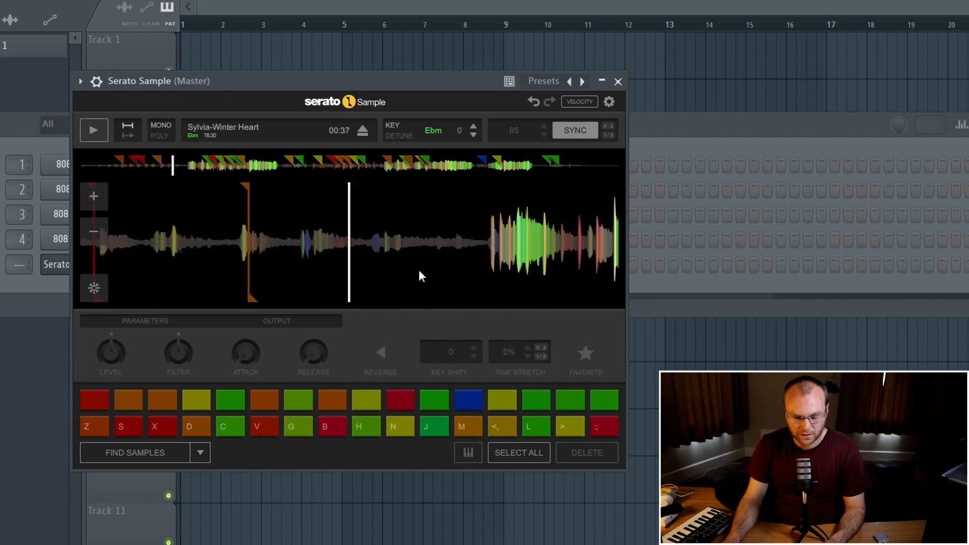
left_click_drag(450, 275, 324, 285)
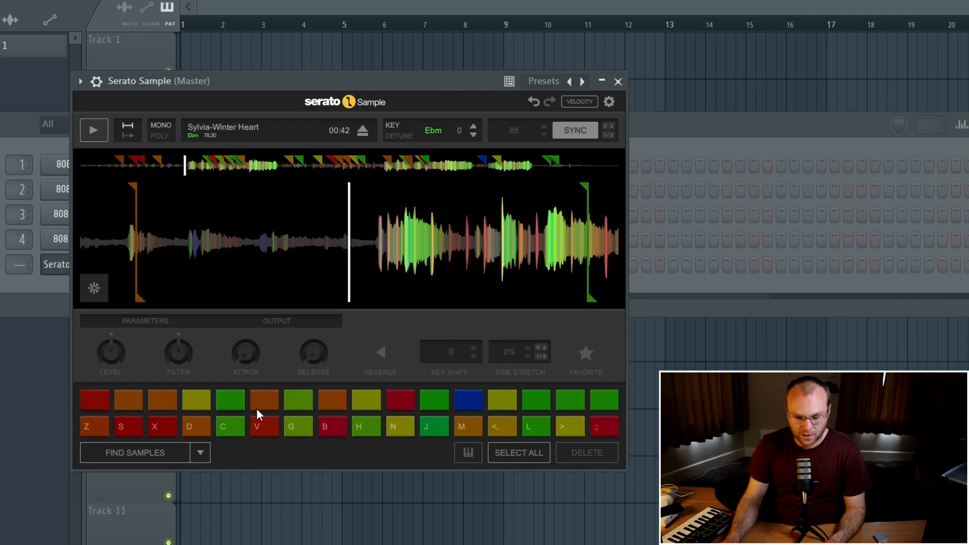
Step: Delete all found cue points from the pads and choose Set Slicer as the pad fill mode
left_click(514, 453)
left_click(604, 454)
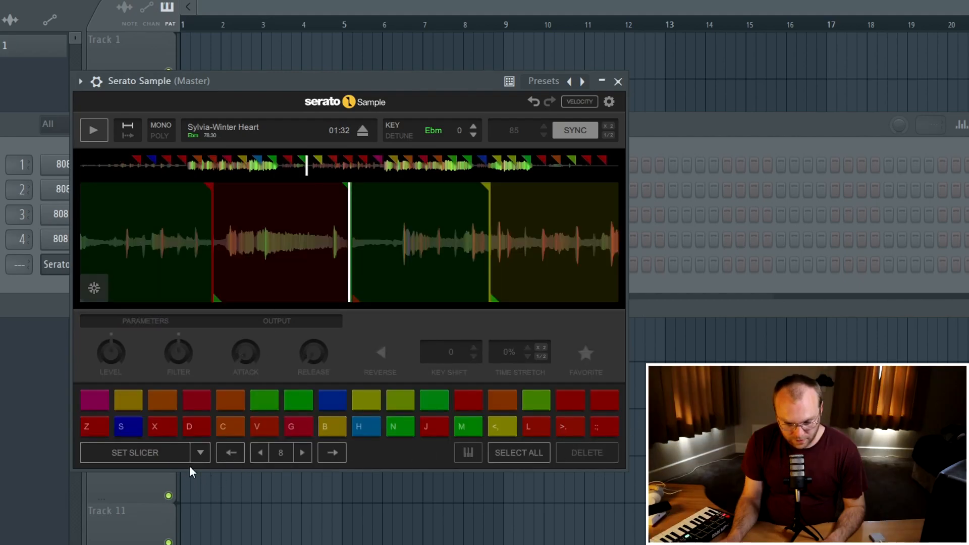
left_click(200, 452)
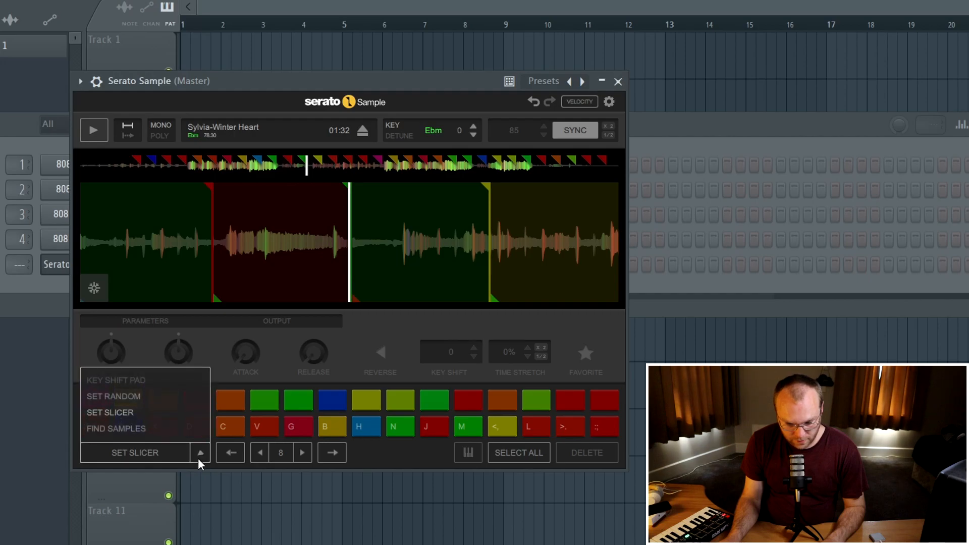
left_click(107, 413)
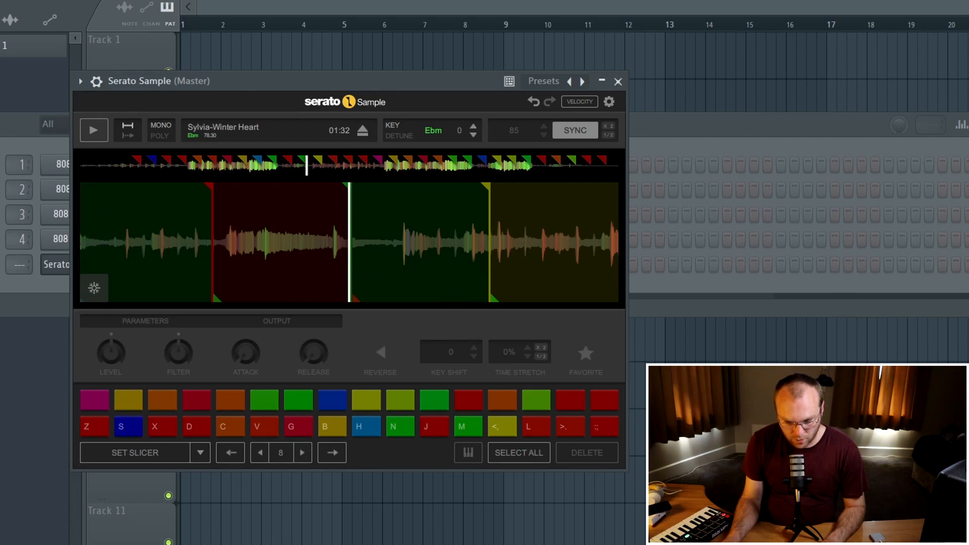
Step: Play a stretch of the sliced track, pause it, and reduce the slicer length to 4
left_click(97, 131)
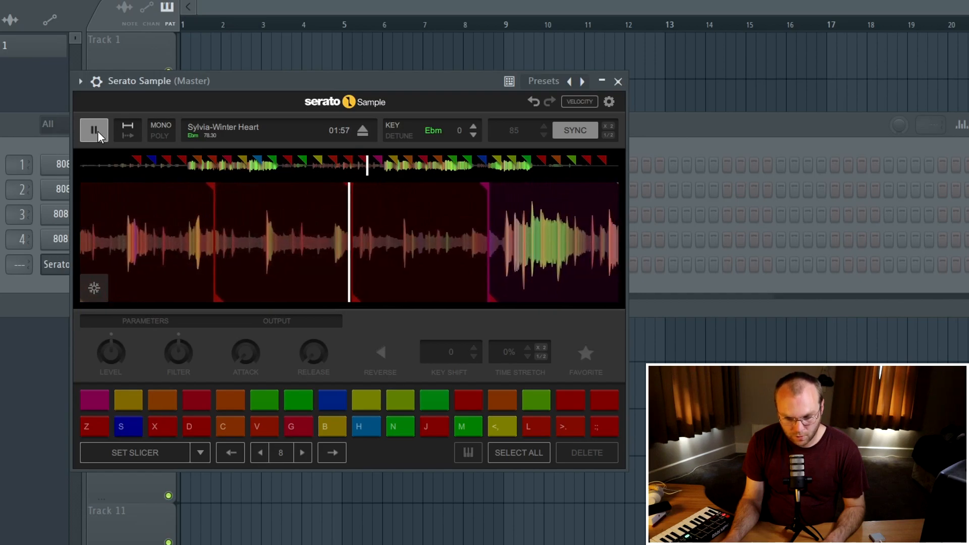
left_click(101, 130)
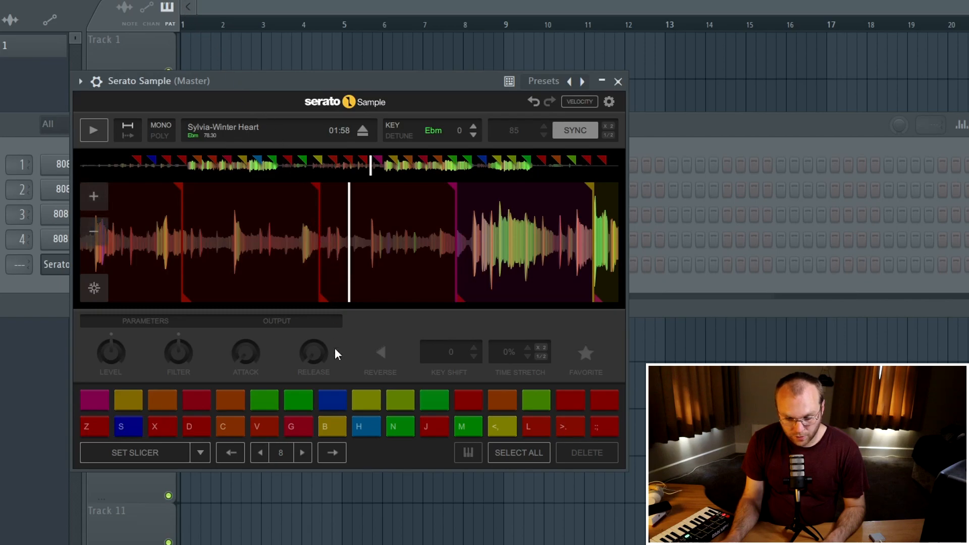
left_click(259, 452)
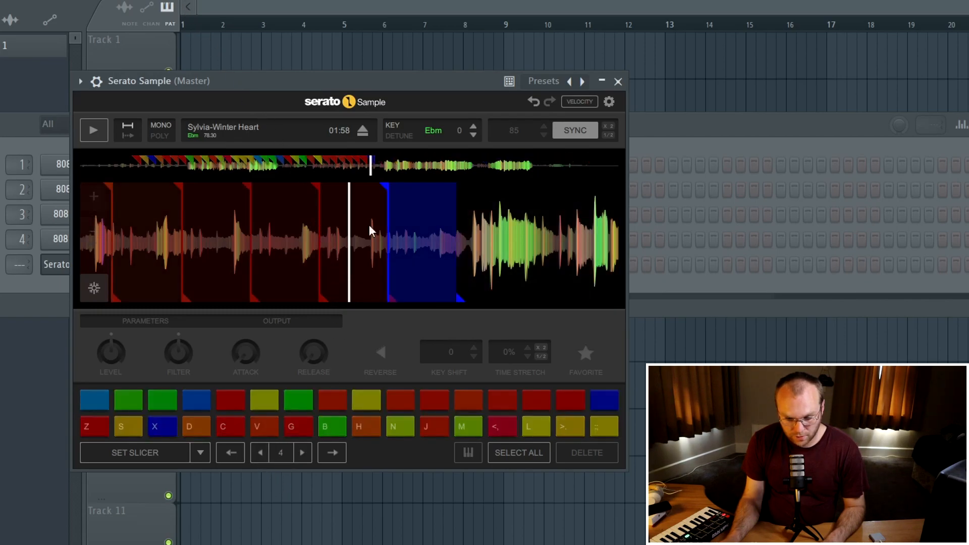
Step: Examine the shorter slices along the waveform and play a section around 01:51 to 01:57
scroll(369, 225, "up", 5)
scroll(343, 287, "up", 5)
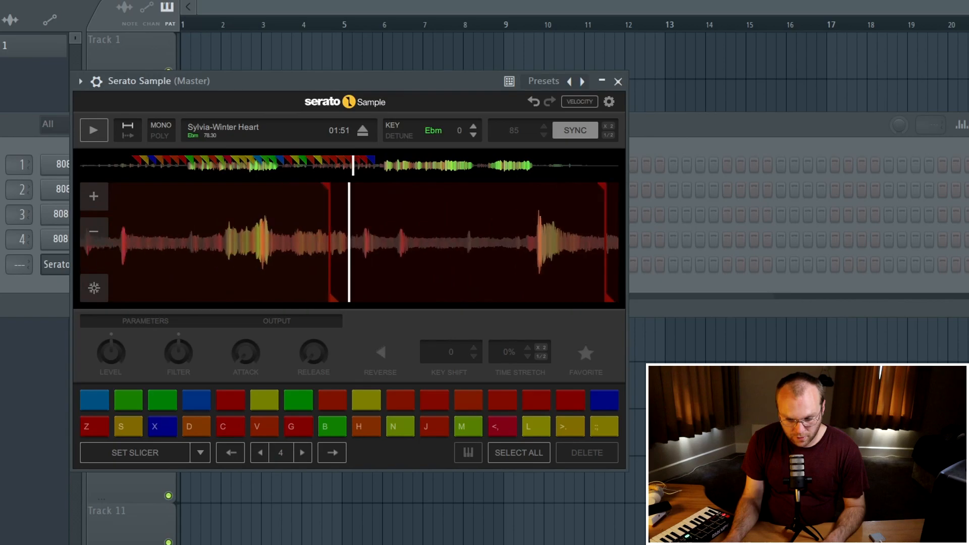
scroll(344, 271, "down", 5)
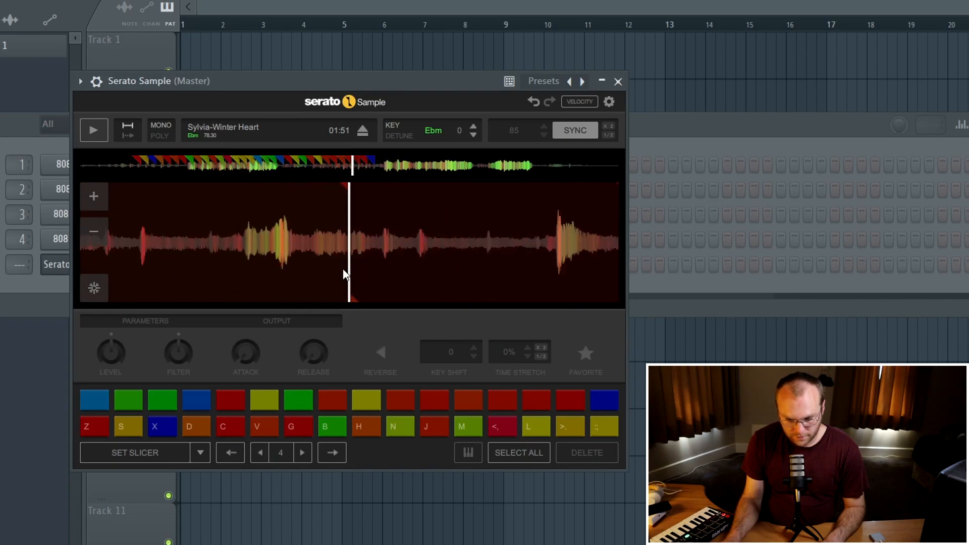
left_click(92, 132)
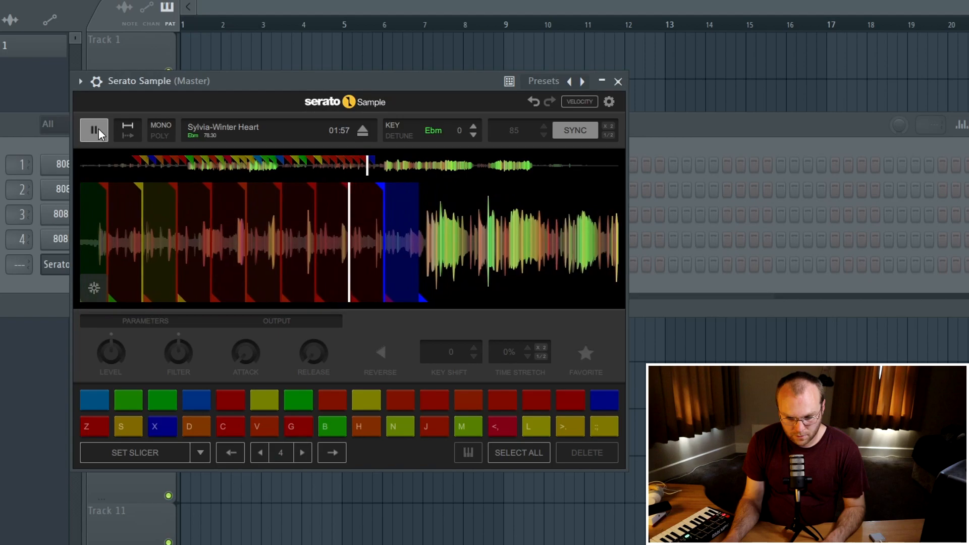
left_click(98, 129)
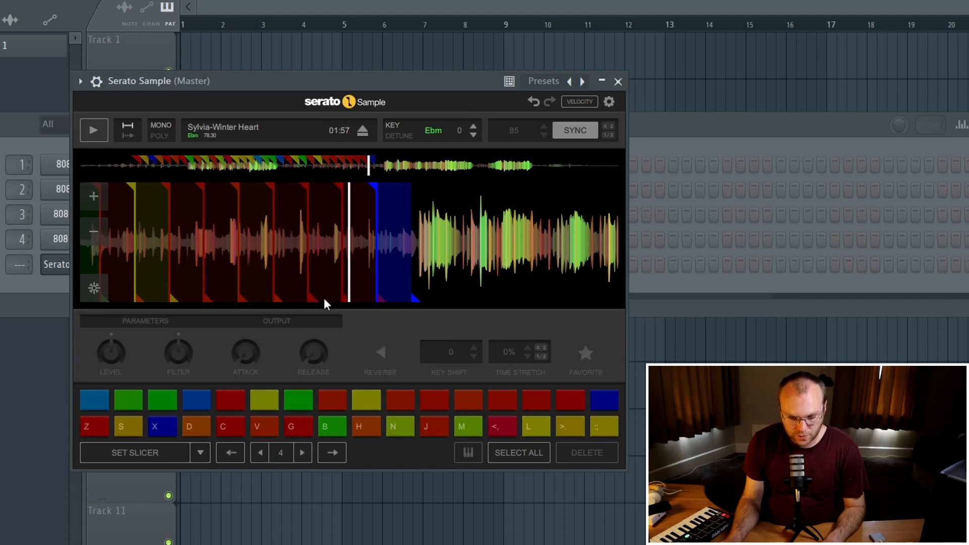
left_click_drag(264, 278, 395, 275)
left_click_drag(217, 280, 365, 270)
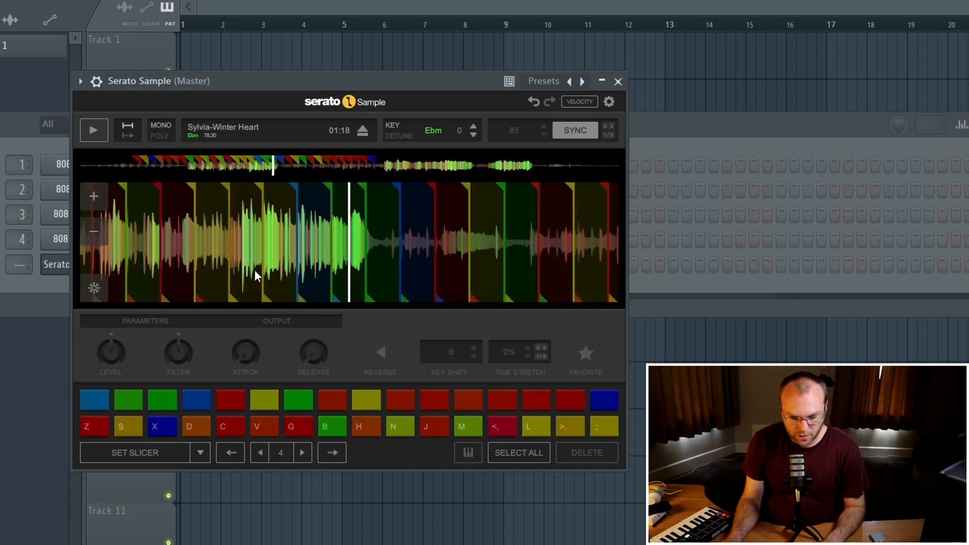
left_click_drag(255, 276, 397, 278)
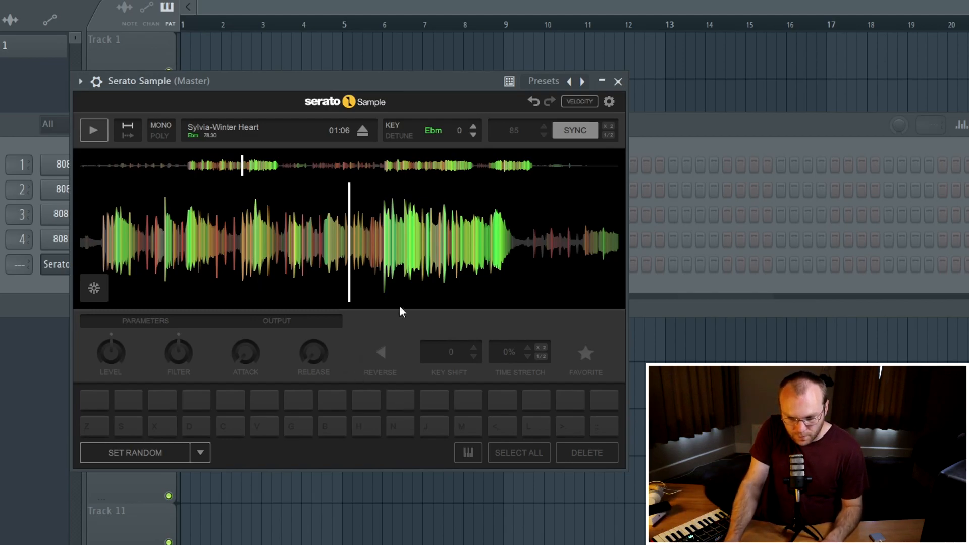
Step: Position the playhead on the track's first hit at 00:01 and assign a cue point there to pad Z
left_click_drag(247, 255, 190, 201)
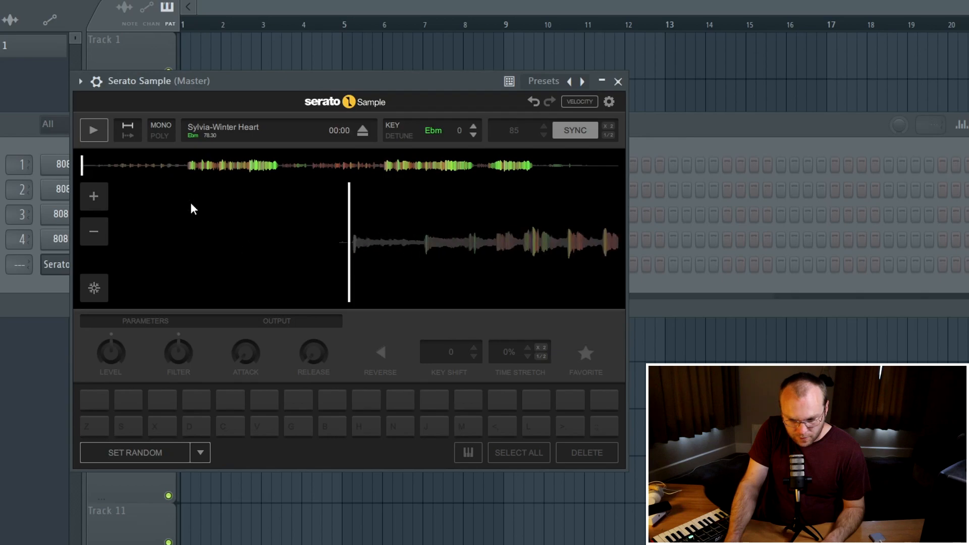
left_click(100, 131)
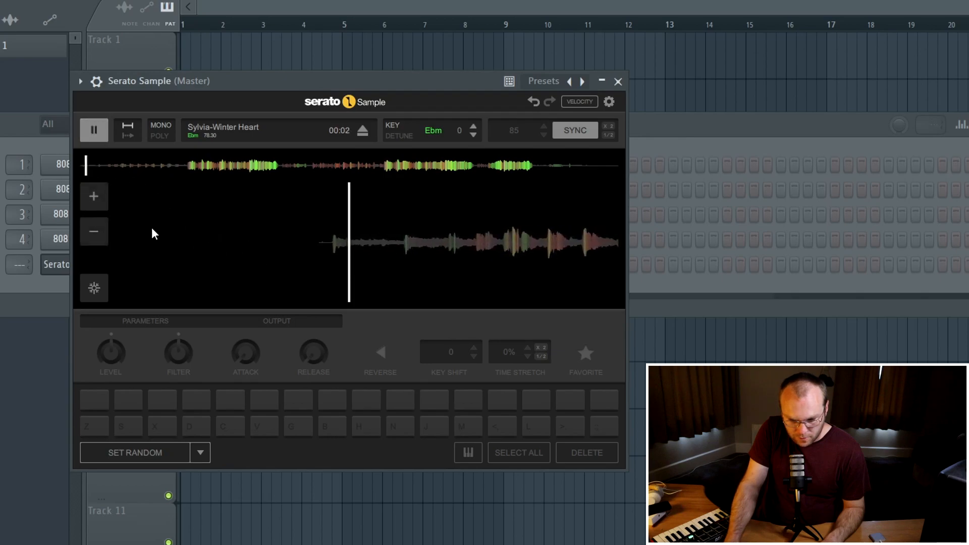
left_click(98, 130)
scroll(346, 256, "up", 3)
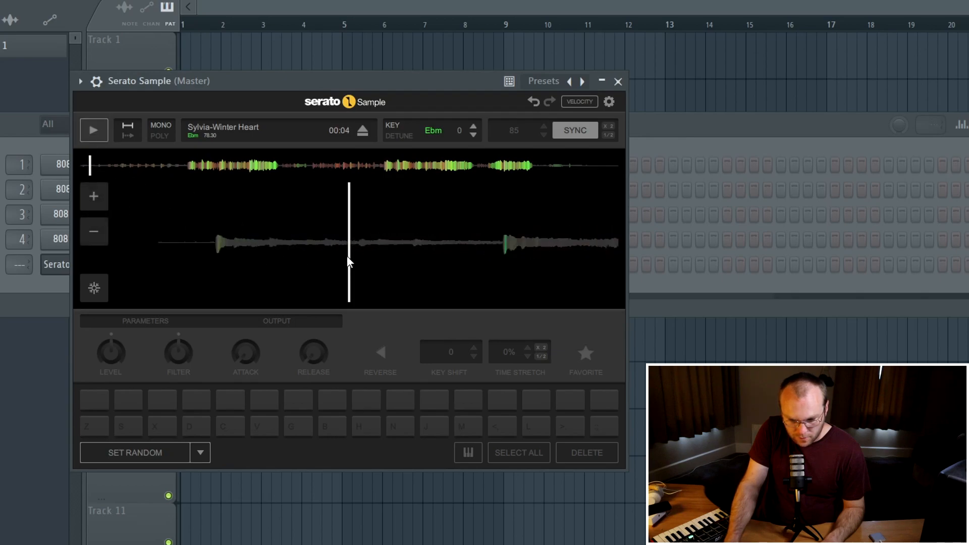
scroll(346, 255, "down", 2)
left_click_drag(322, 274, 406, 273)
scroll(378, 273, "up", 2)
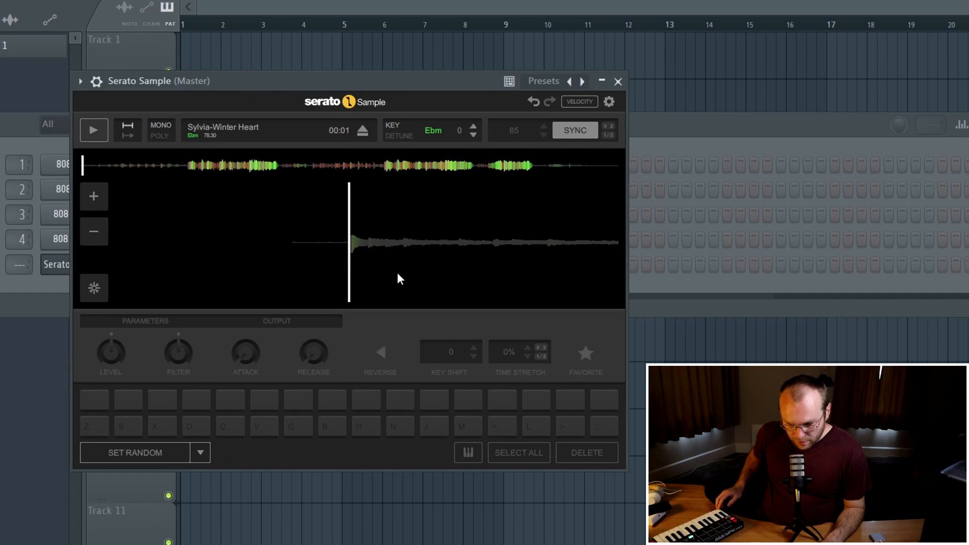
key("z")
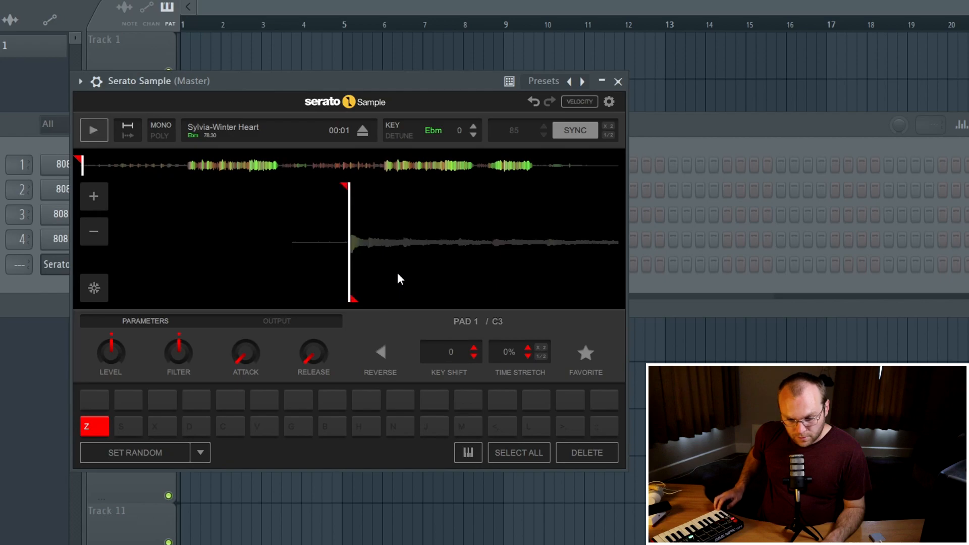
Step: Audition the cue on pad Z by triggering it repeatedly, and stop playback
key("space")
key("z")
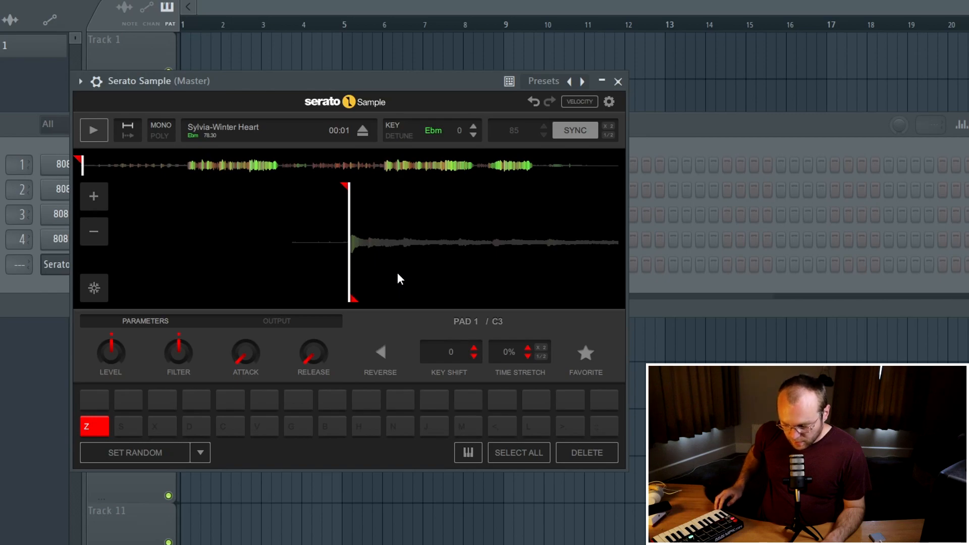
key("z")
key("z")
key("z")
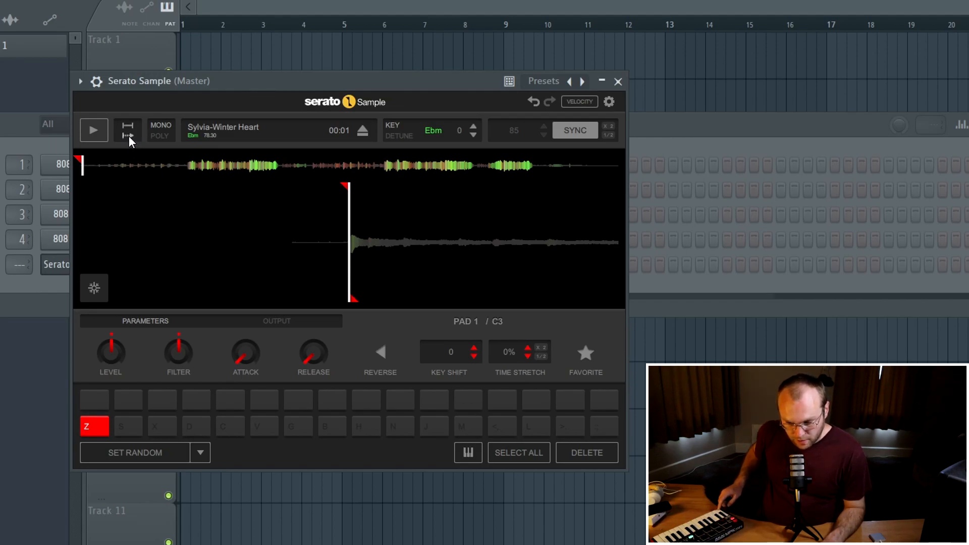
key("z")
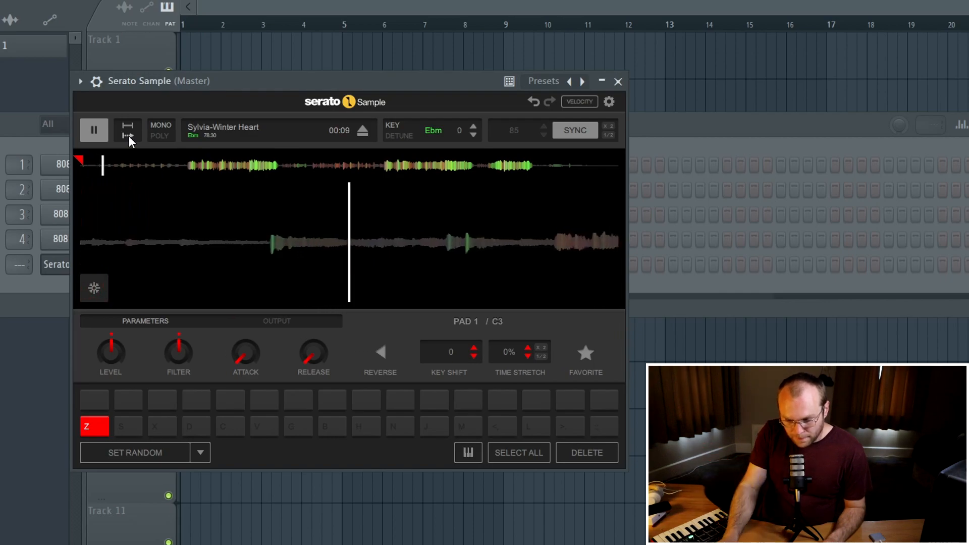
key("space")
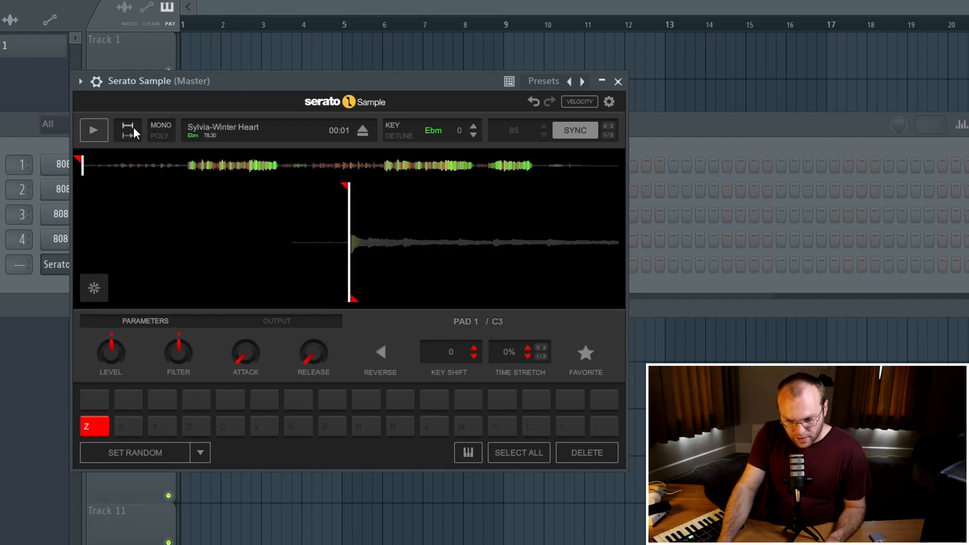
Step: Position the playhead on the track's next hit at 00:07, assign a cue point there to pad X, and audition it
mouse_move(248, 247)
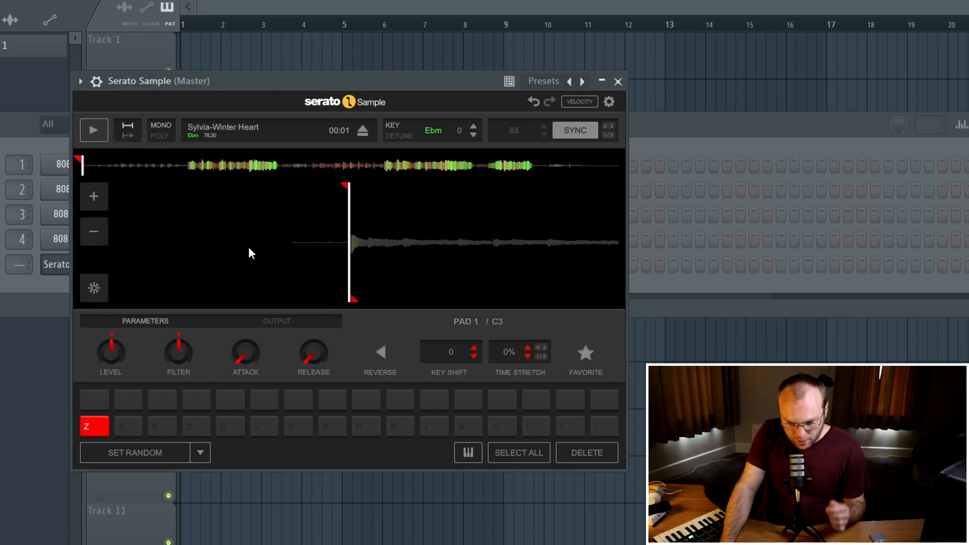
scroll(329, 259, "down", 4)
mouse_move(379, 275)
left_mouse_down()
mouse_move(325, 278)
mouse_move(374, 264)
mouse_move(340, 268)
left_mouse_up()
scroll(326, 277, "up", 4)
scroll(343, 277, "down", 3)
scroll(356, 266, "up", 3)
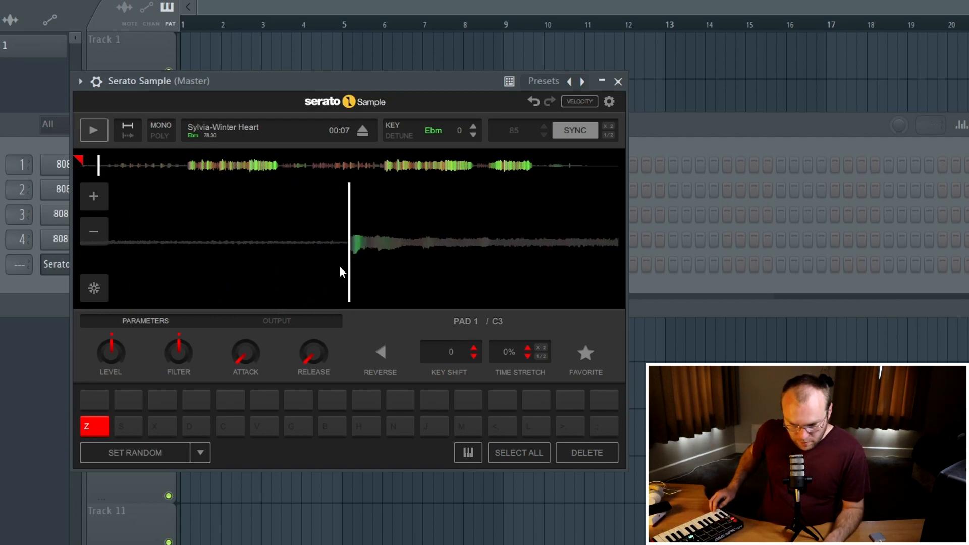
key("x")
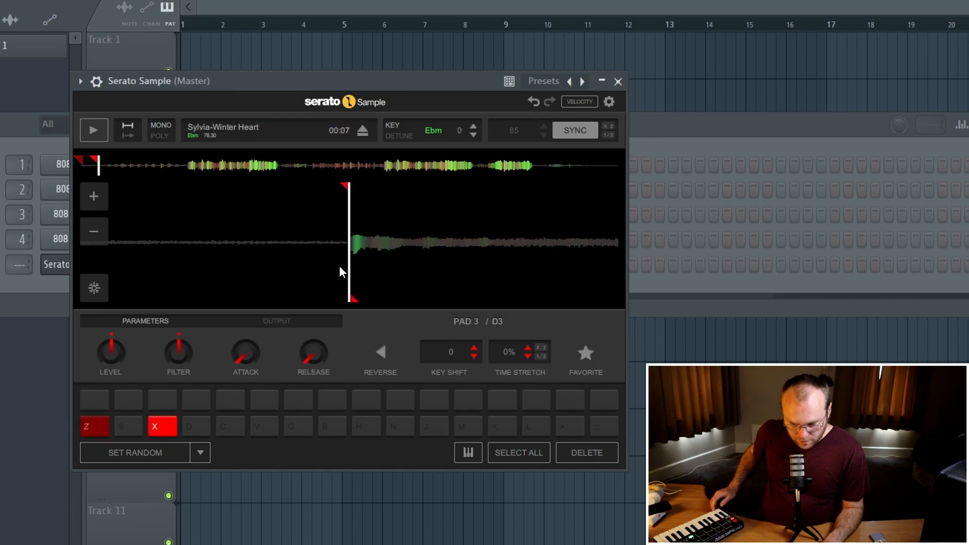
key("x")
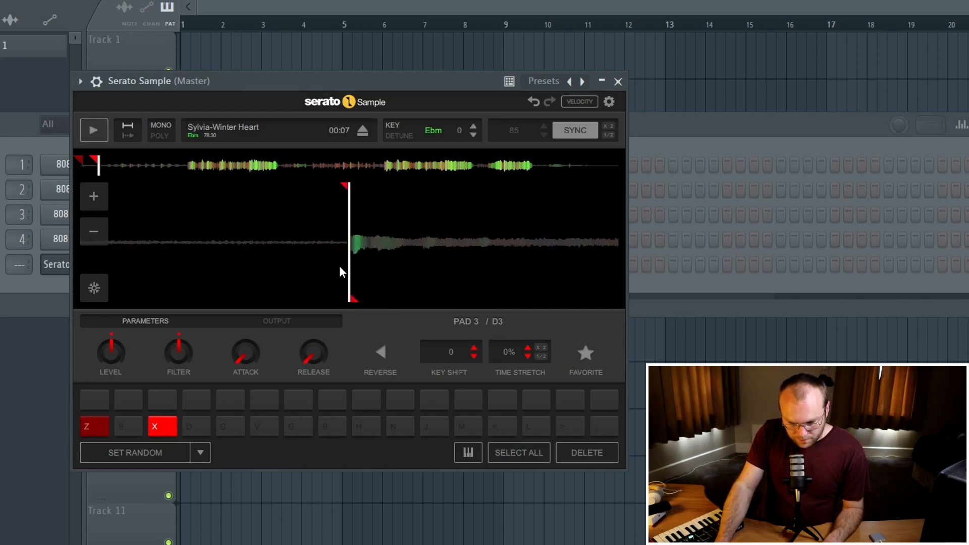
Step: Raise pad Z's level to about 5.07 dB and play the pad to check its volume
left_click(95, 428)
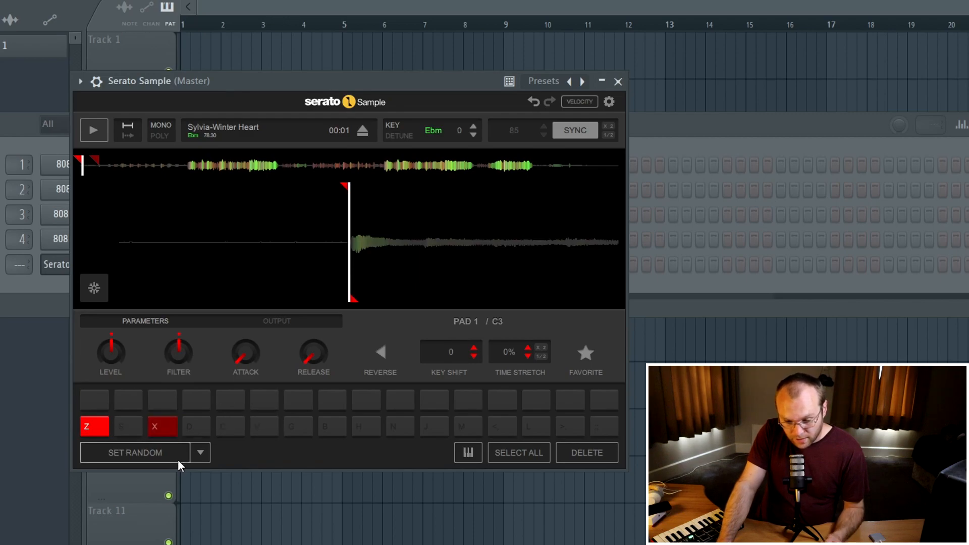
left_click_drag(111, 352, 105, 338)
mouse_move(110, 365)
left_click_drag(107, 350, 108, 350)
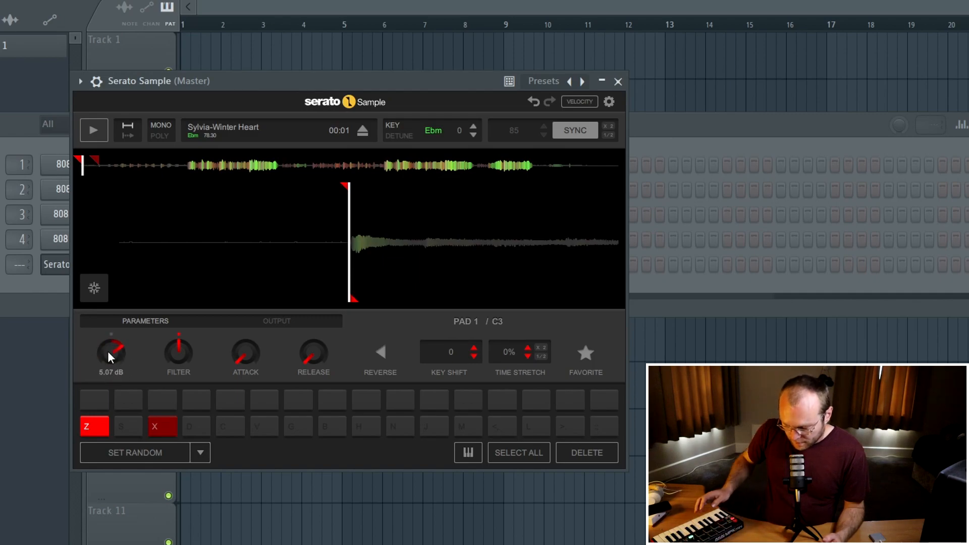
key("space")
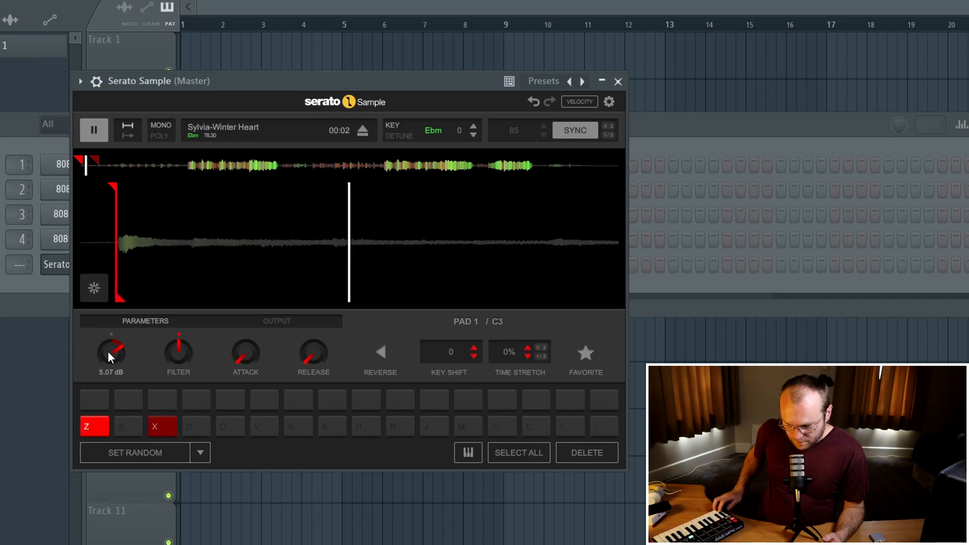
key("space")
Step: Compare pads X and Z by triggering them in turn, and try the keyboard mode
key("x")
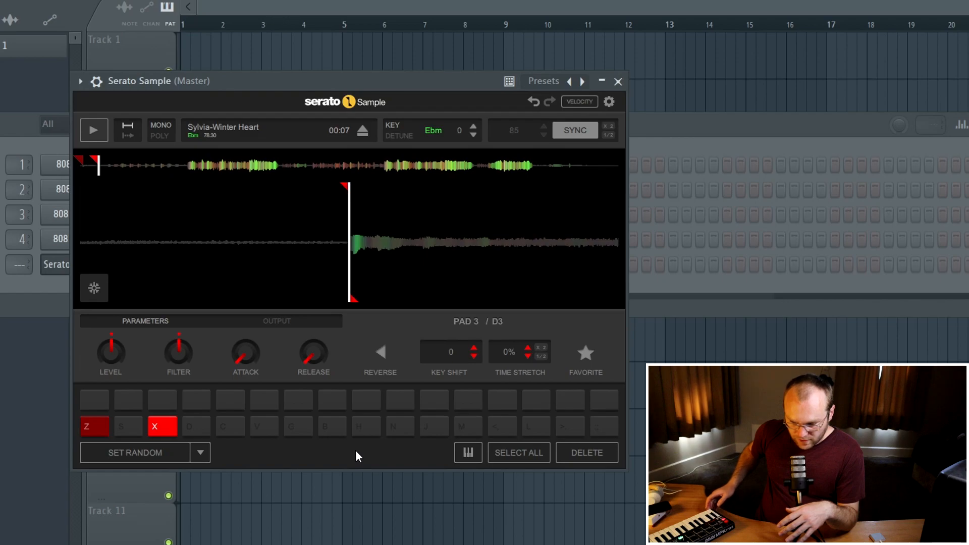
key("z")
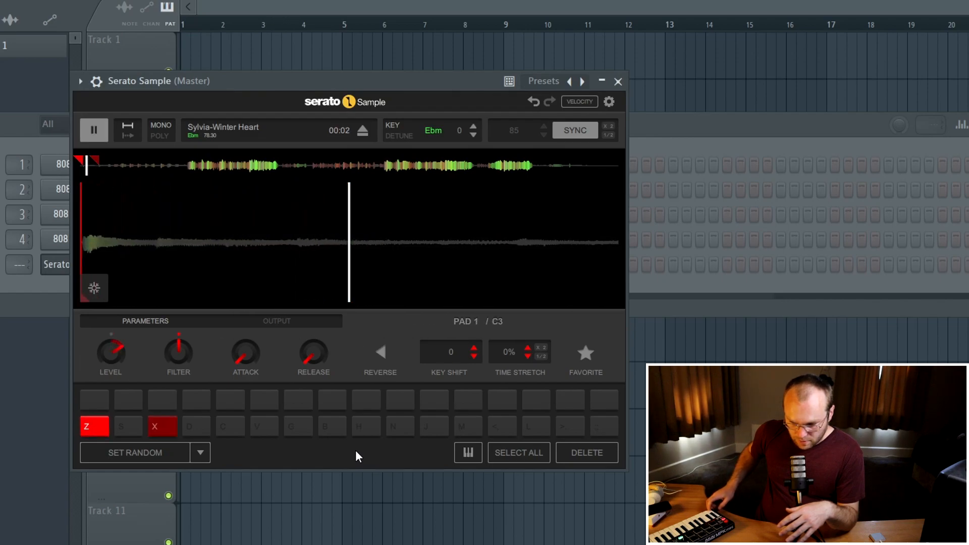
left_click(466, 452)
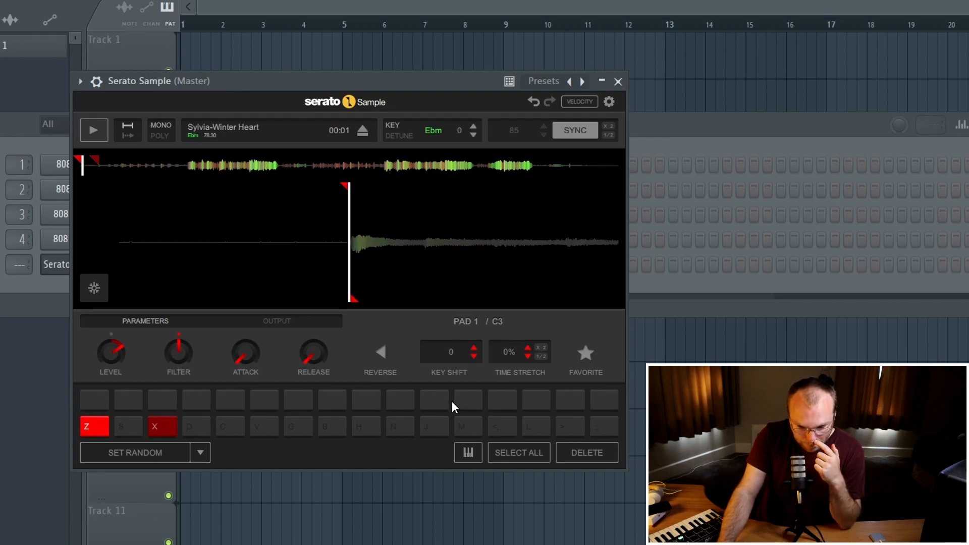
Step: Turn tempo sync off to use the track's original tempo, and turn sync back on
mouse_move(392, 281)
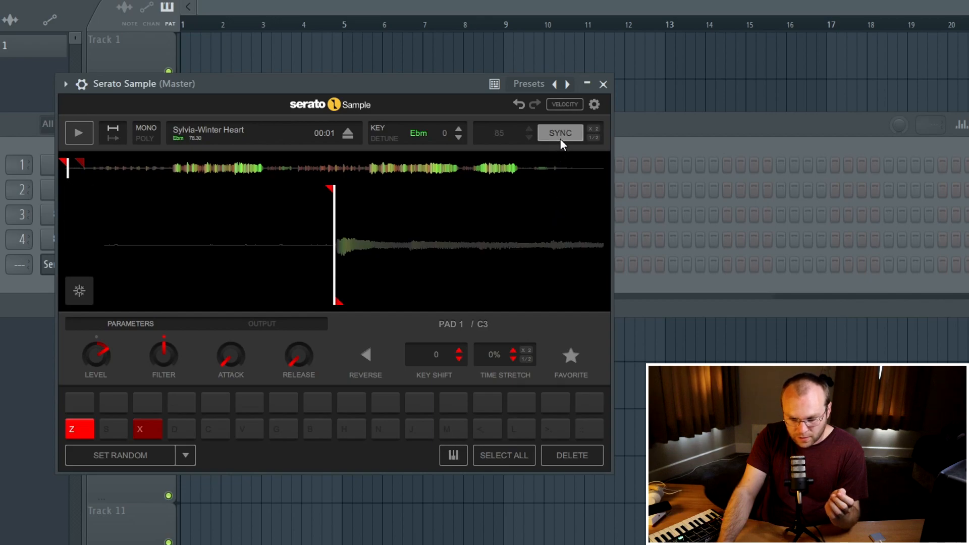
left_click(575, 133)
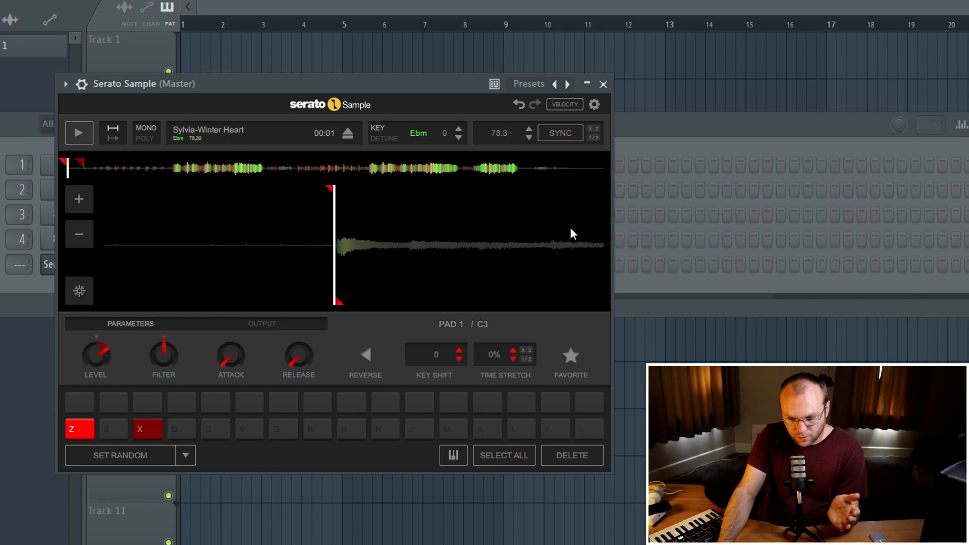
left_click(560, 133)
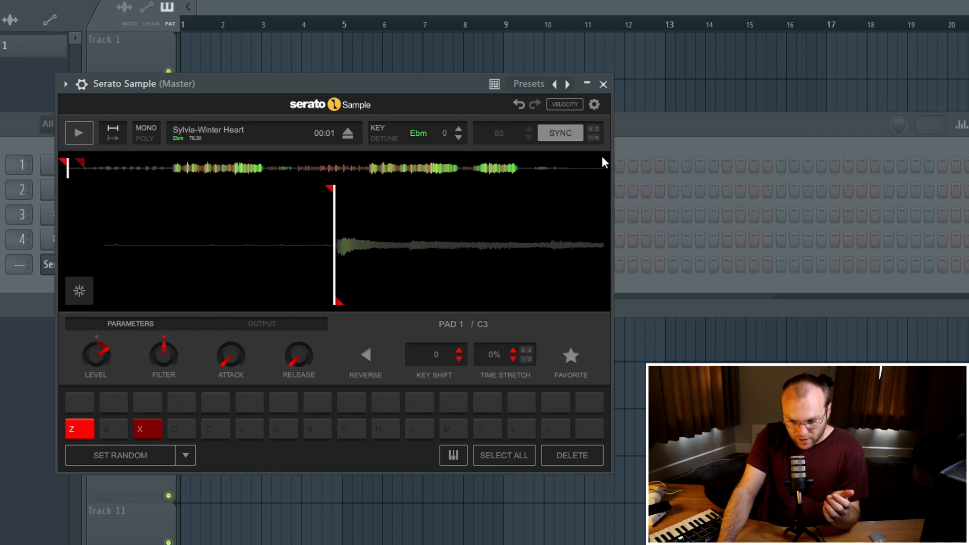
Step: Try the doubled and halved sync tempos, audition pad Z at 170 BPM, and return the tempo to 85
left_click(594, 129)
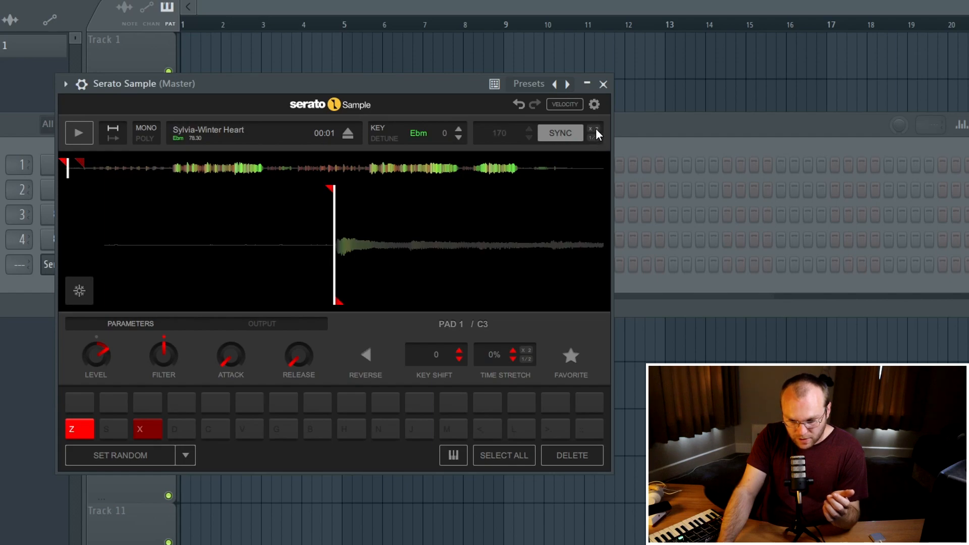
left_click(595, 137)
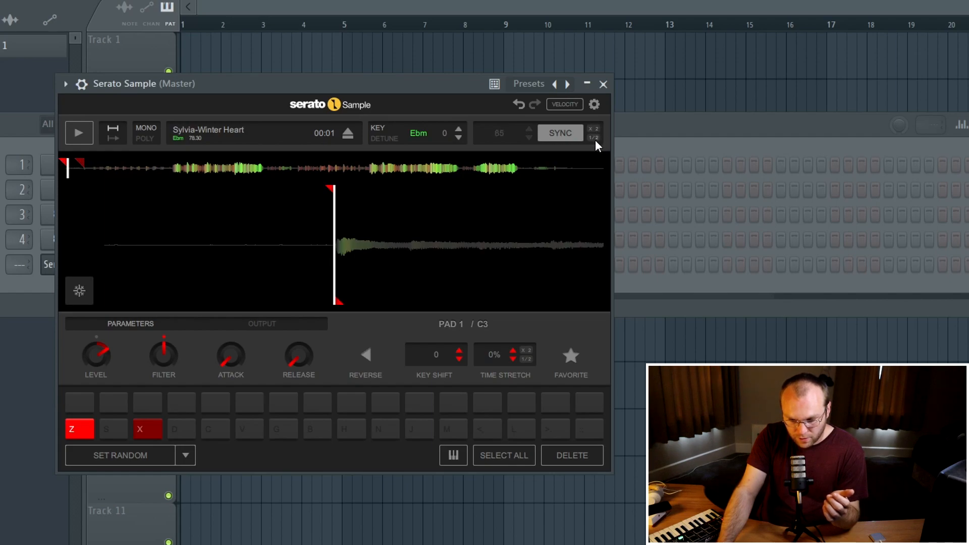
left_click(594, 138)
left_click(594, 130)
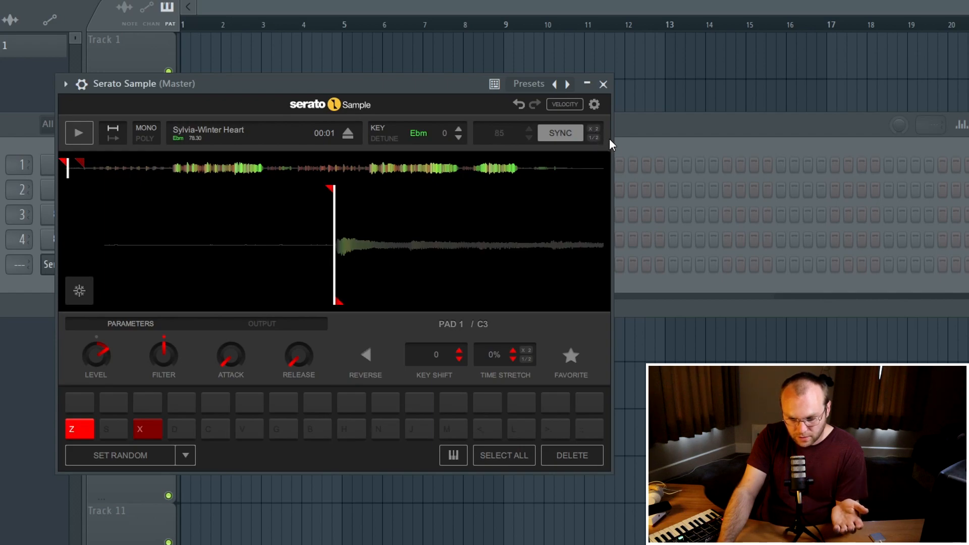
left_click(594, 130)
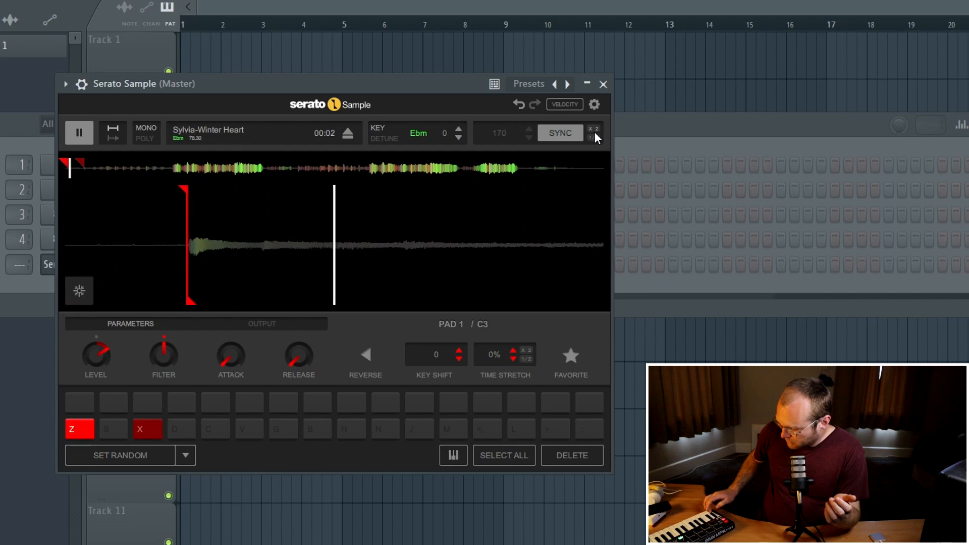
left_click(597, 139)
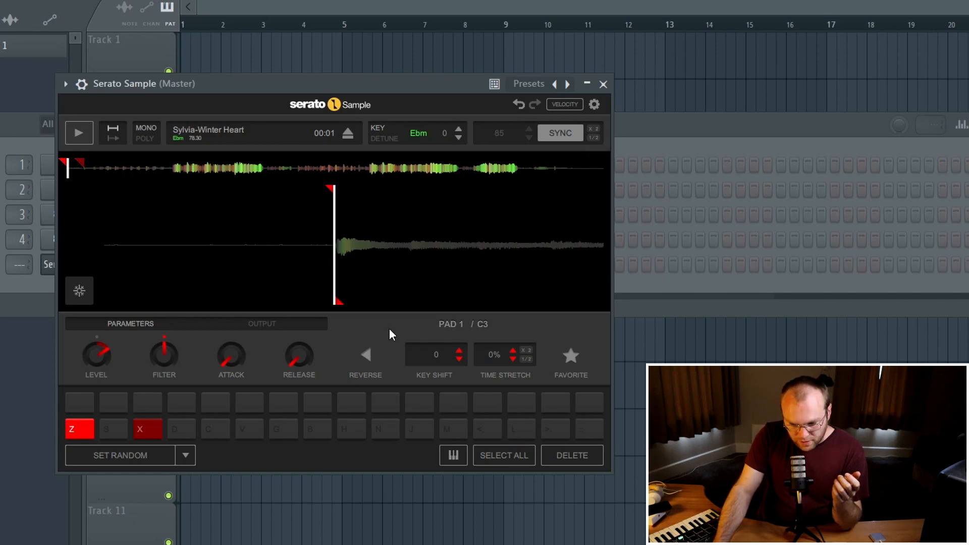
Step: Reverse pad Z's playback and compare it with pad X at the 00:07 hit
left_click(367, 356)
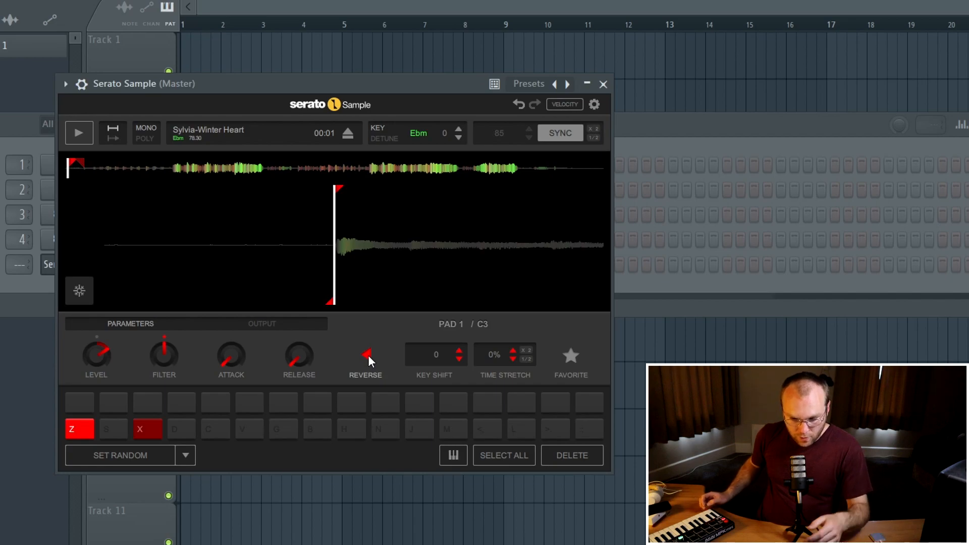
mouse_move(370, 287)
left_mouse_down()
mouse_move(338, 287)
mouse_move(580, 282)
mouse_move(401, 286)
left_mouse_up()
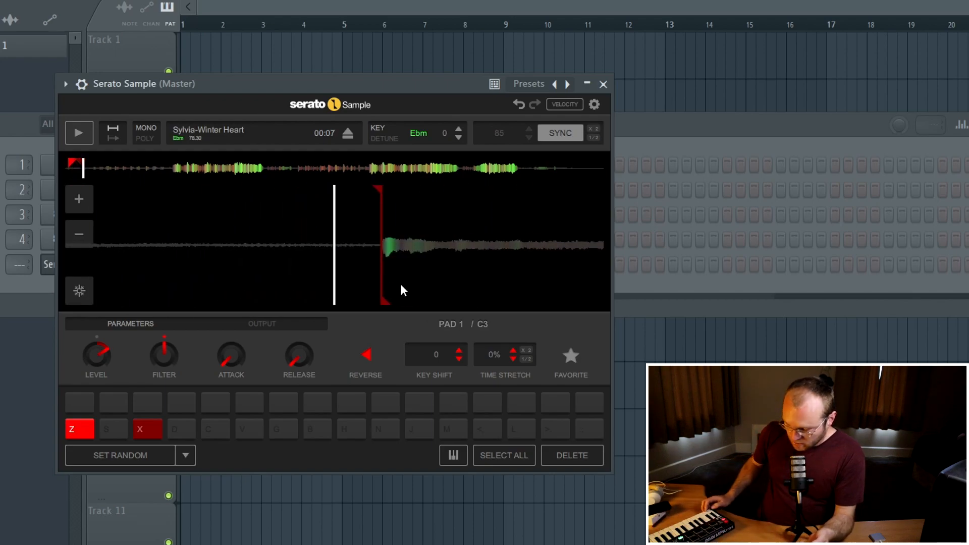
key("x")
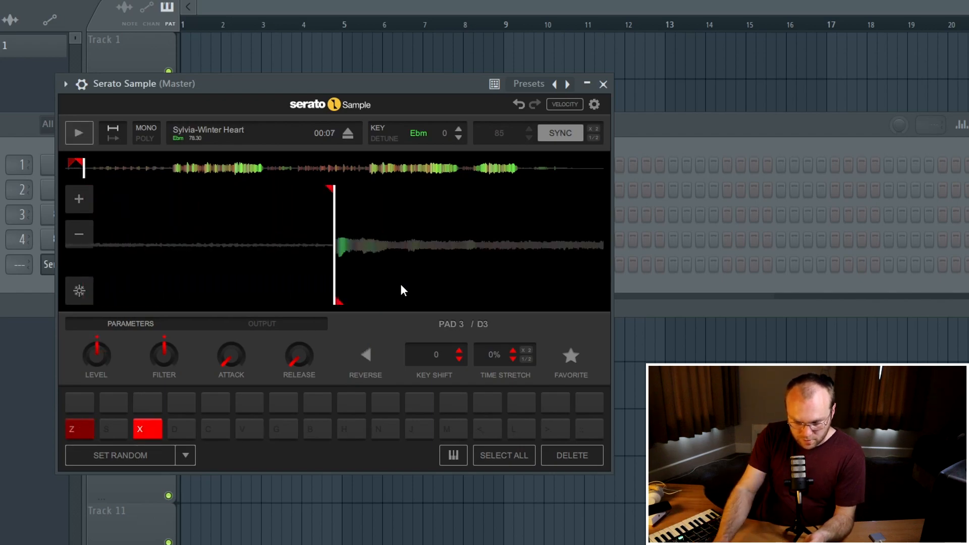
left_click(75, 429)
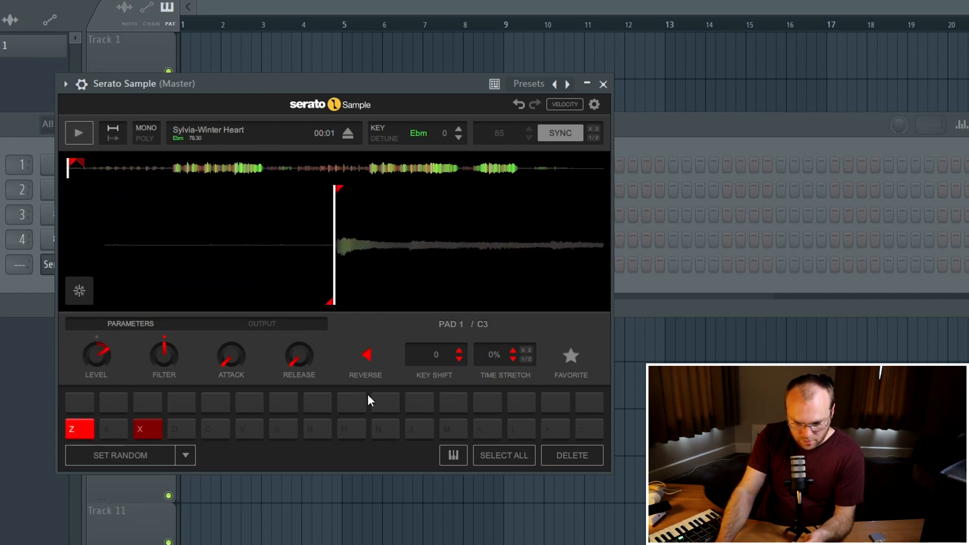
Step: Reverse pad X's playback, audition it, and turn its reverse off again
left_click(146, 434)
left_click(366, 355)
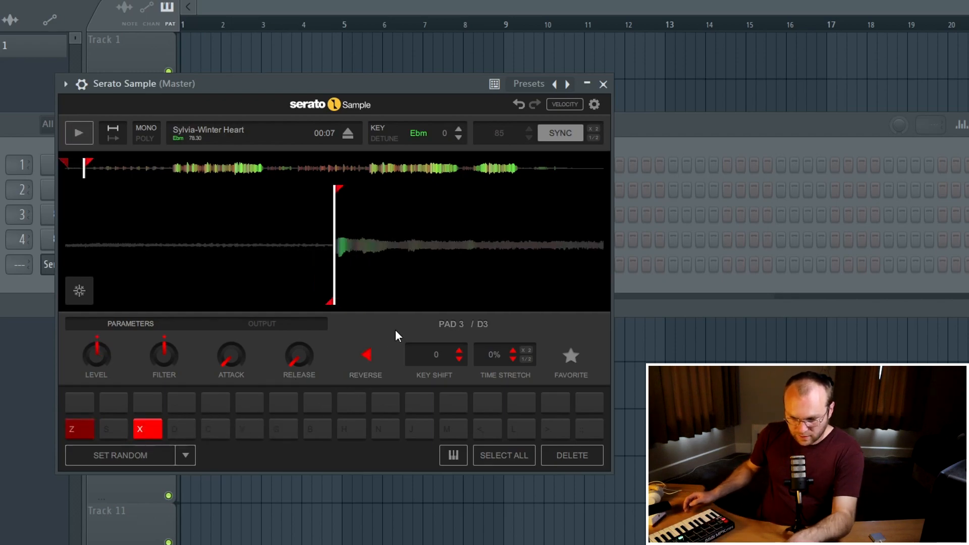
key("x")
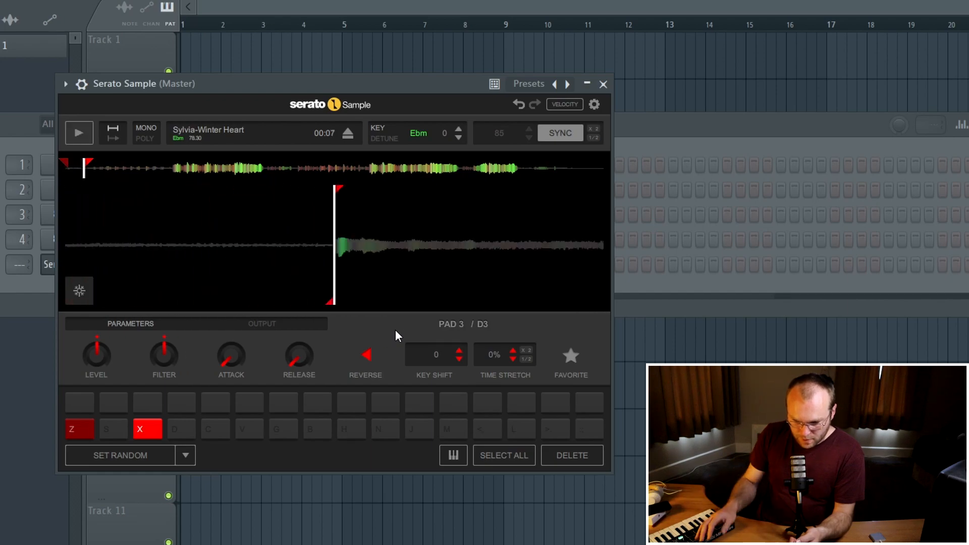
left_click(365, 359)
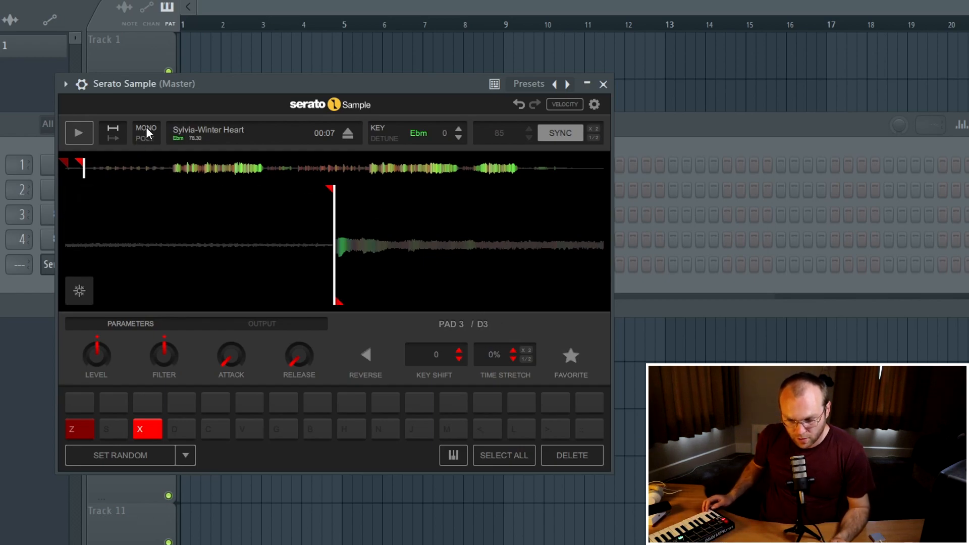
Step: Audition pads Z and X in mono, switch the playback mode to Poly, and toggle the keyboard mode
key("z")
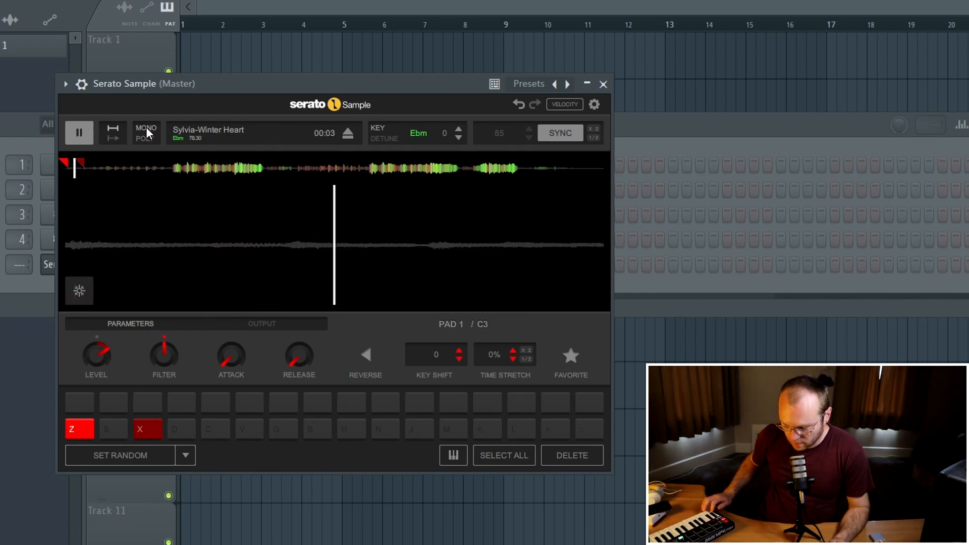
key("x")
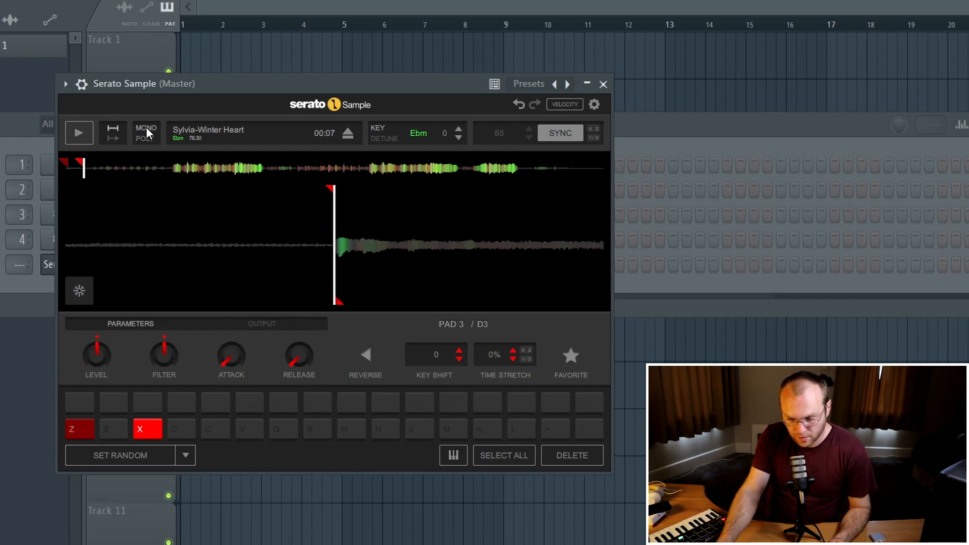
mouse_move(150, 151)
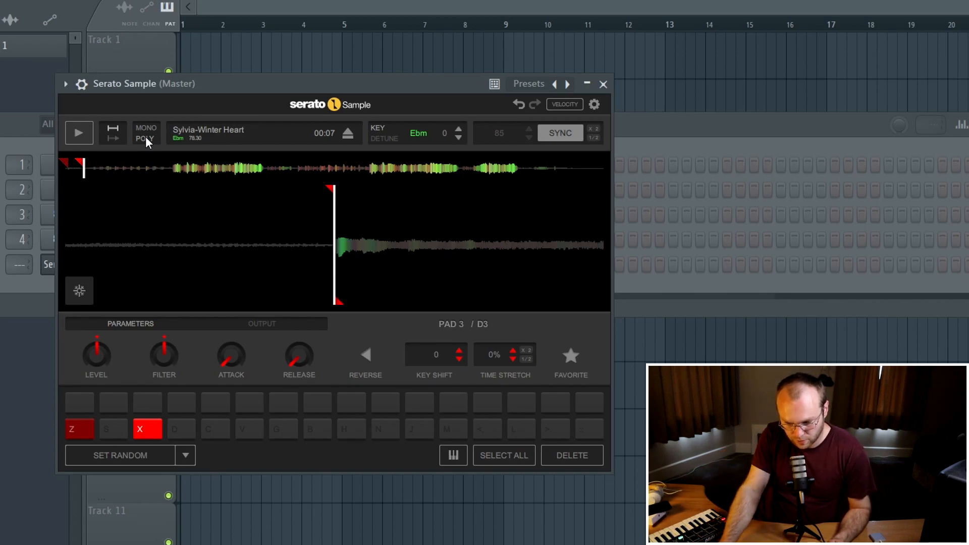
left_click(145, 137)
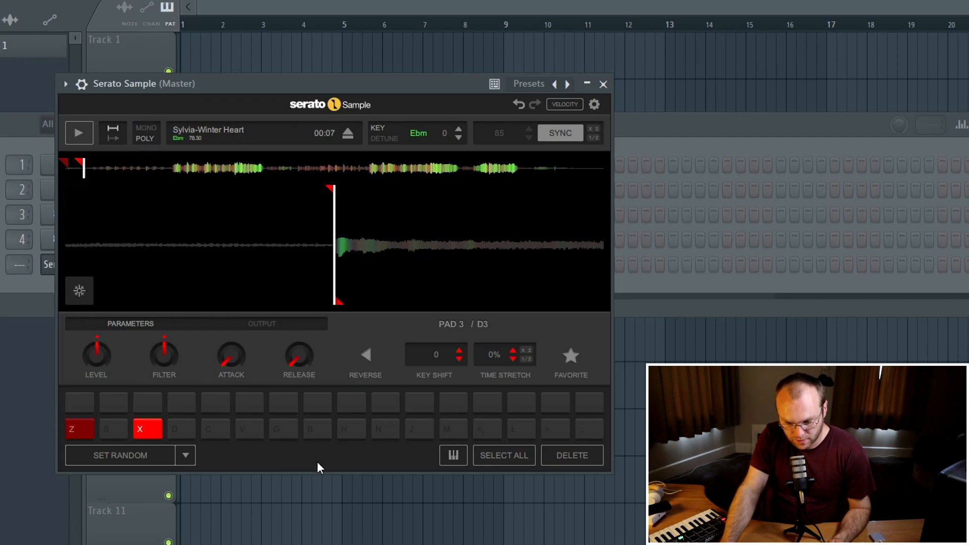
left_click(452, 456)
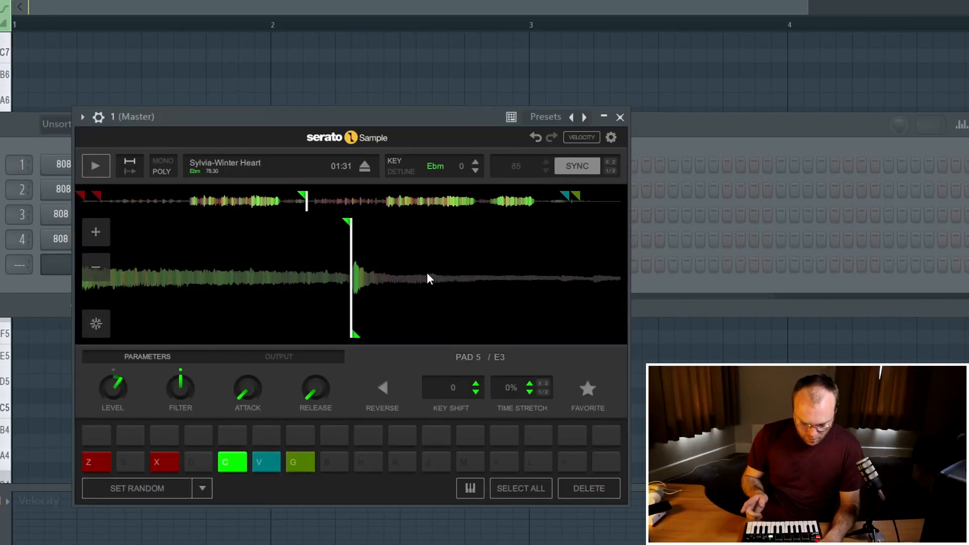
Step: Start pattern playback and perform an alternating sequence on pads C, G and V in time with it
key("space")
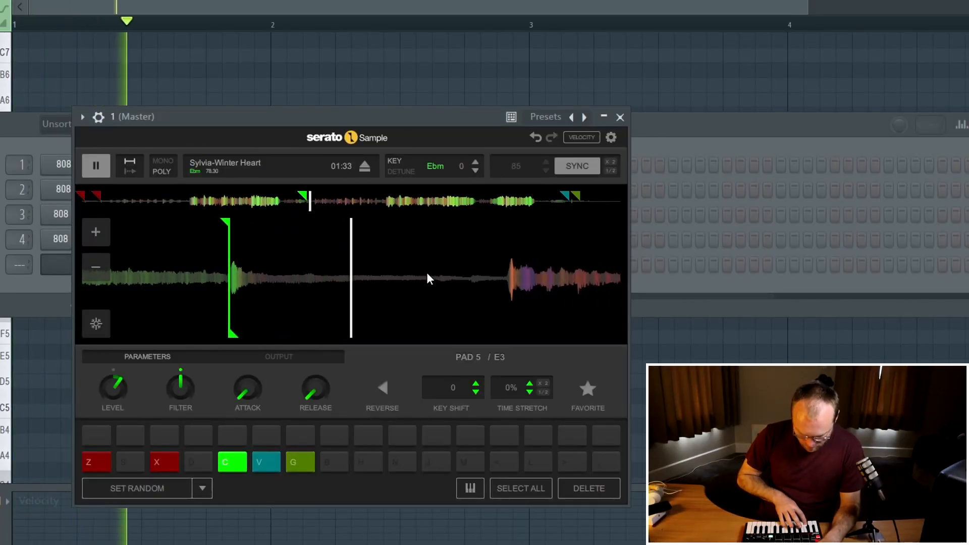
key("g")
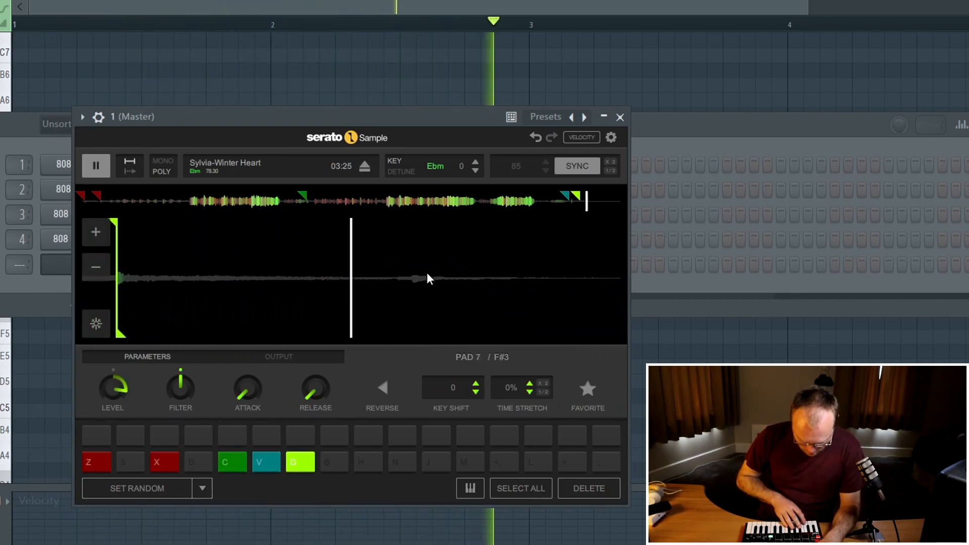
key("c")
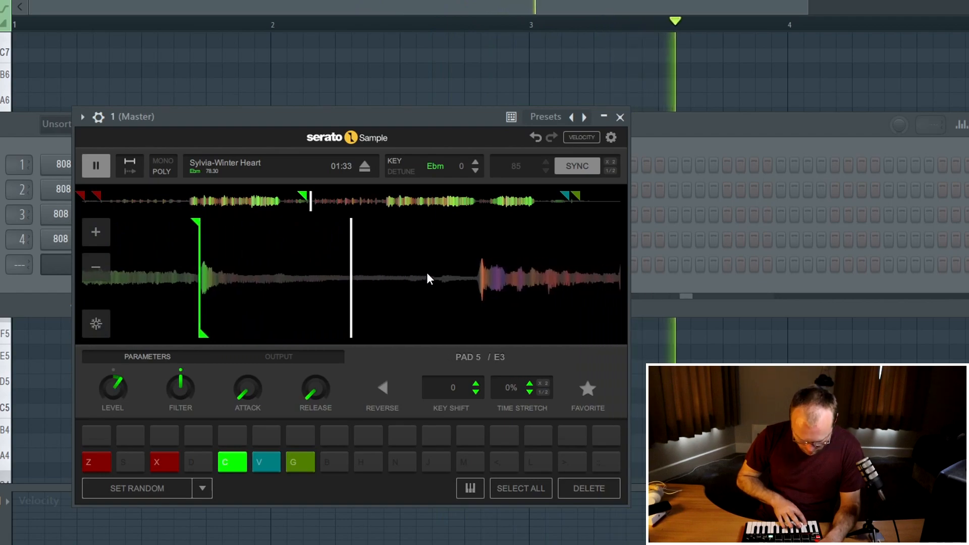
key("g")
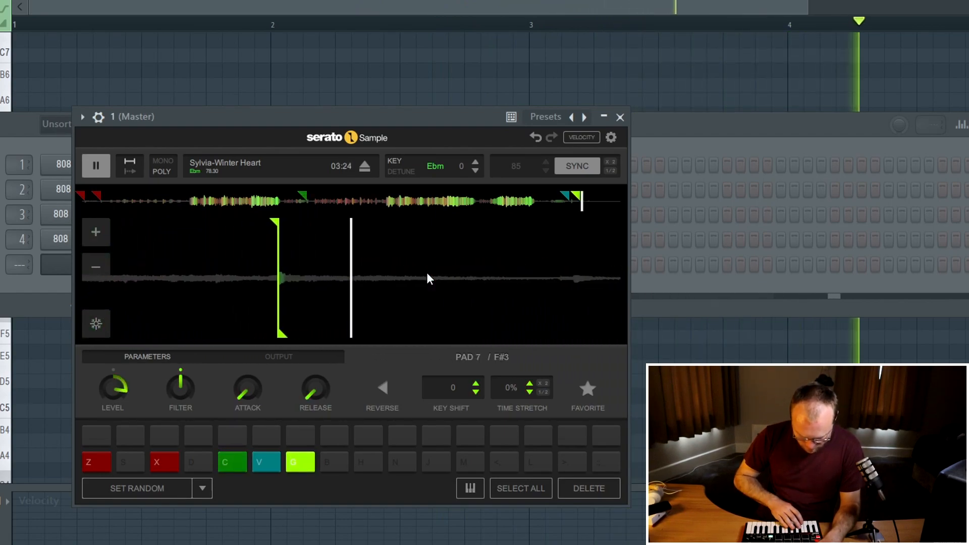
key("v")
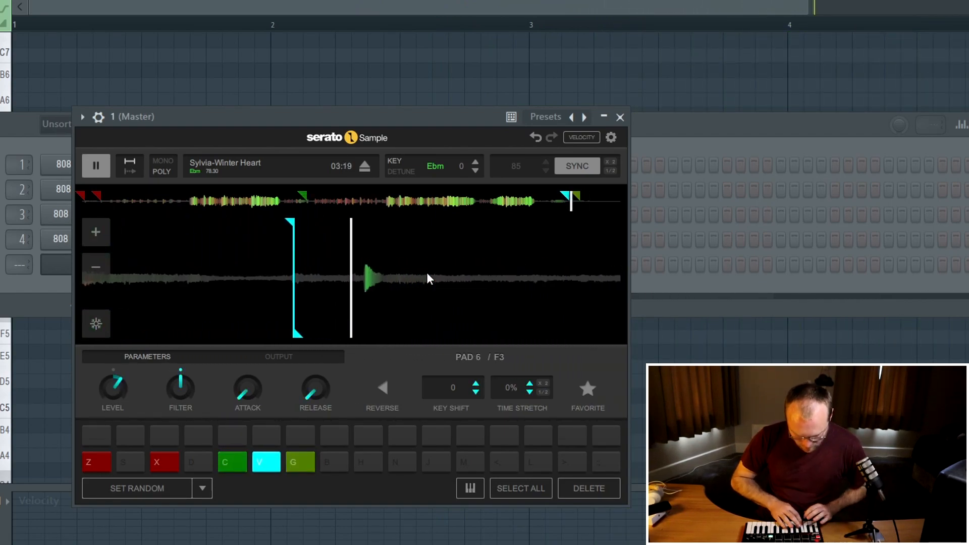
key("c")
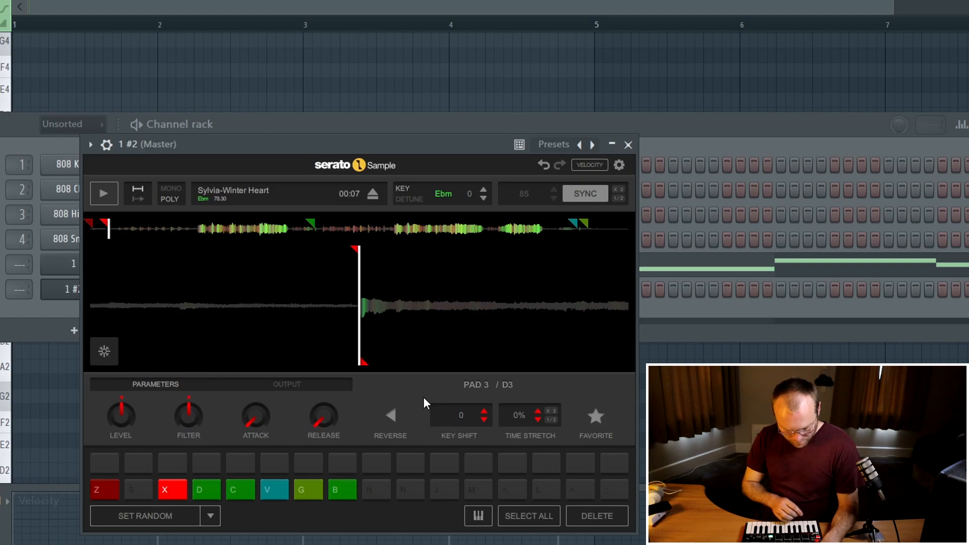
Step: Perform a part on the second sampler instance, 1 #2, over the running pattern, triggering pad Z
key("z")
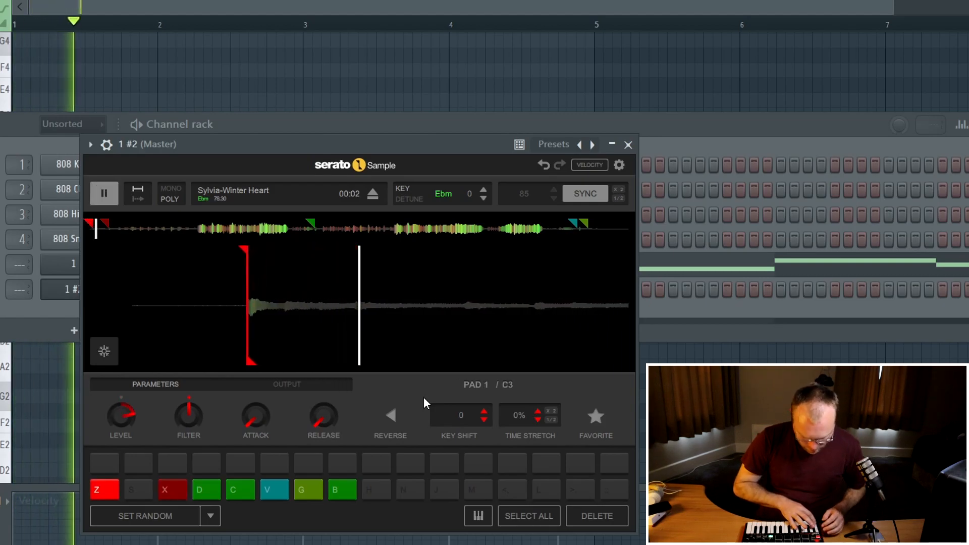